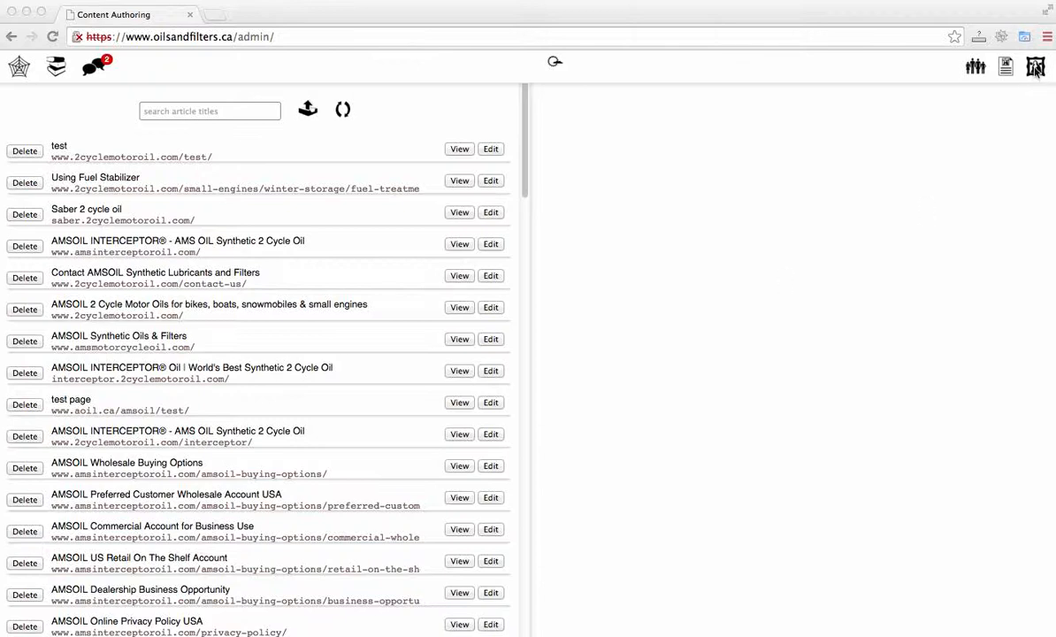
Open the image manager and check its file upload dialog, closing the dialog without choosing a file
click(973, 139)
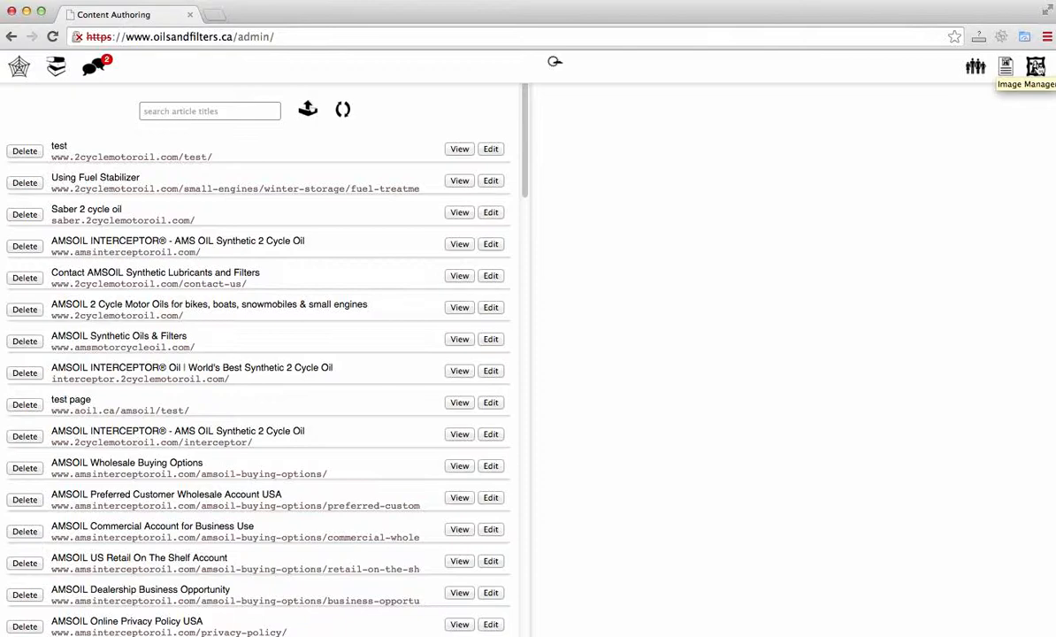
click(1034, 67)
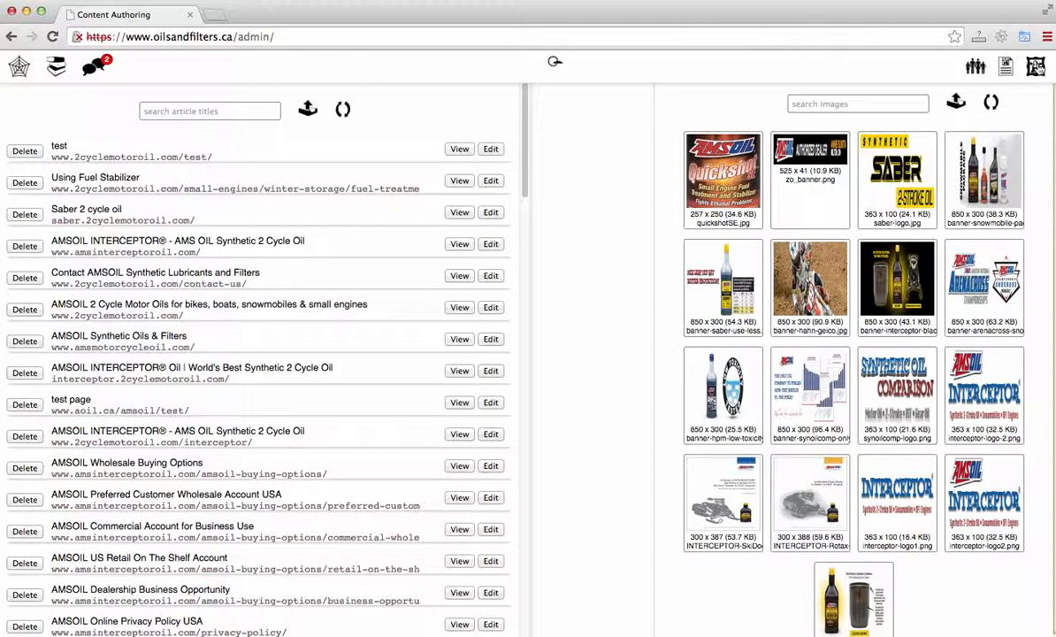
click(957, 104)
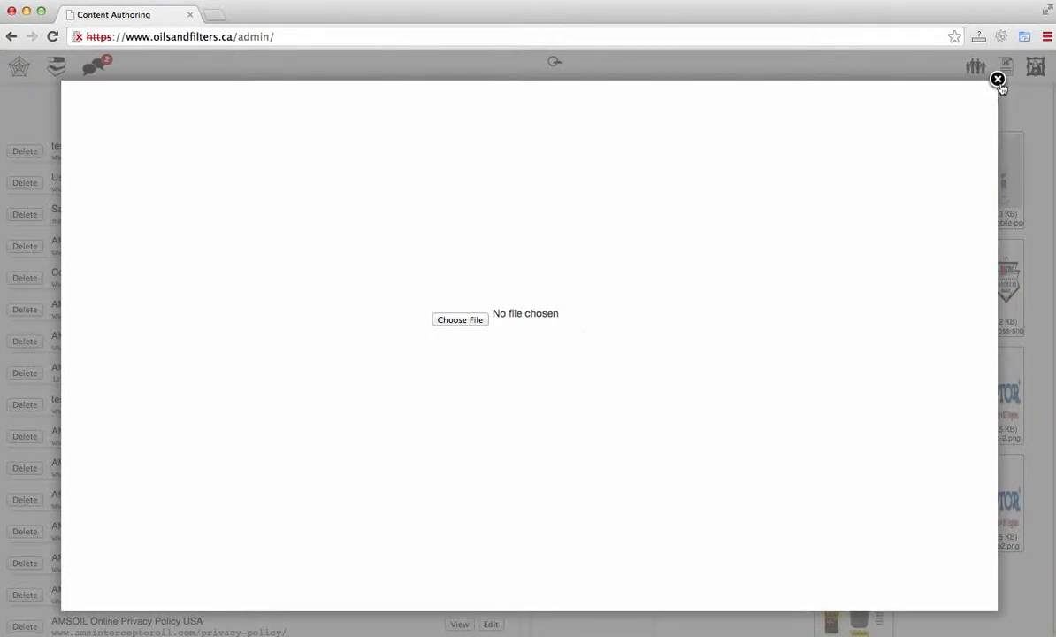
click(998, 79)
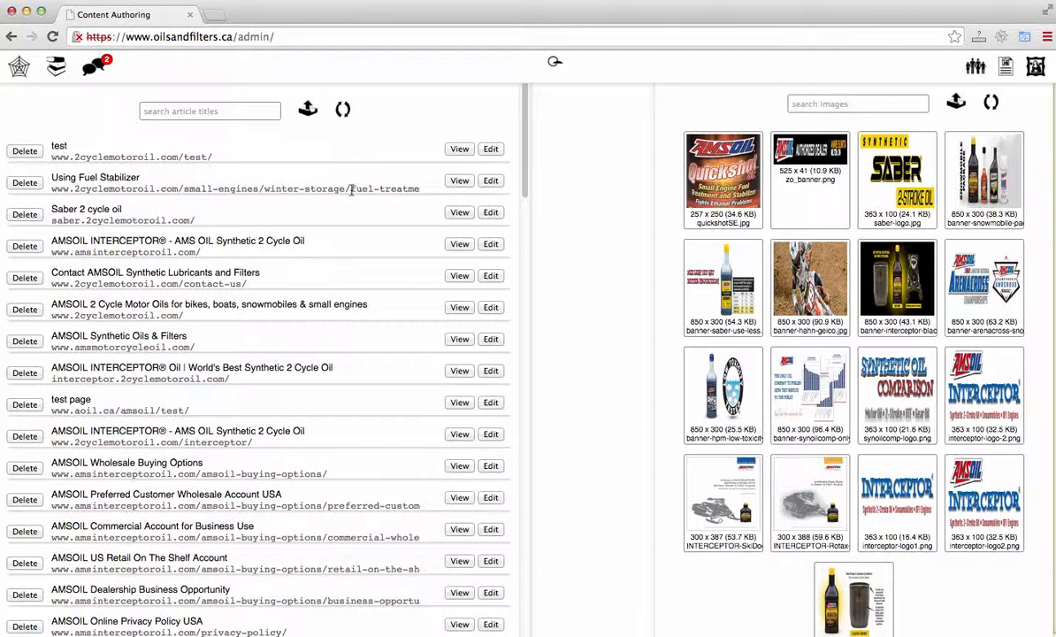
Open the "Using Fuel Stabilizer" article for editing and place the cursor in its last paragraph
drag(351, 189, 431, 176)
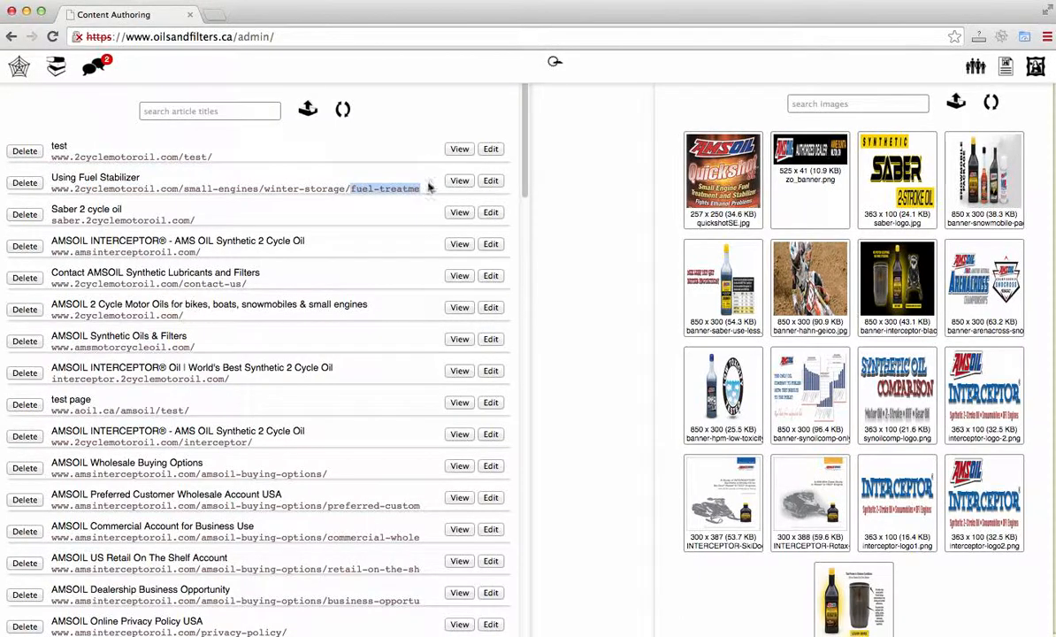
click(428, 187)
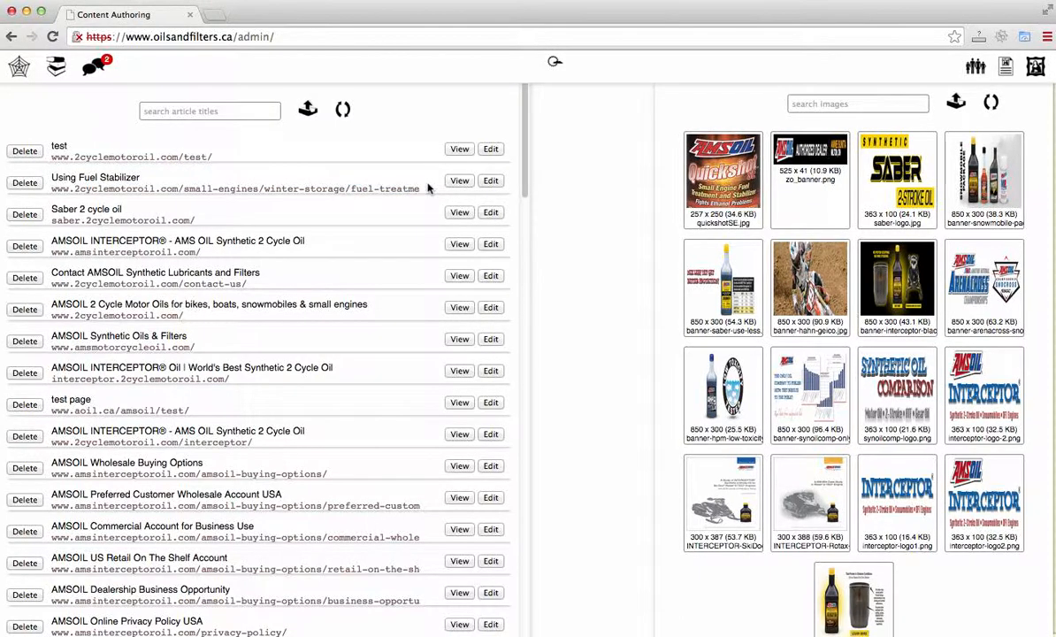
click(491, 181)
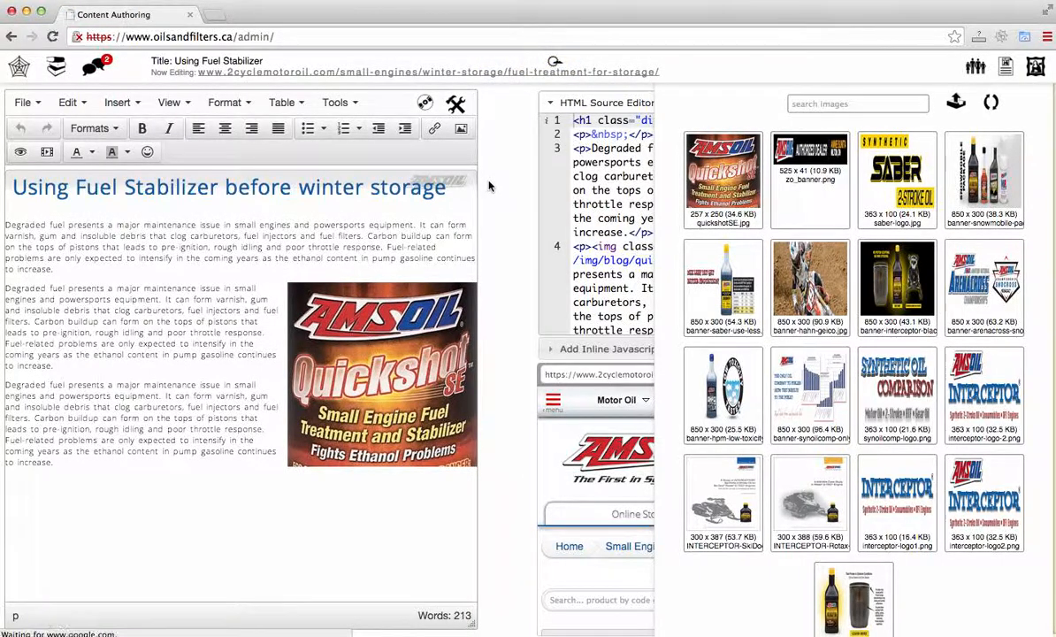
click(359, 302)
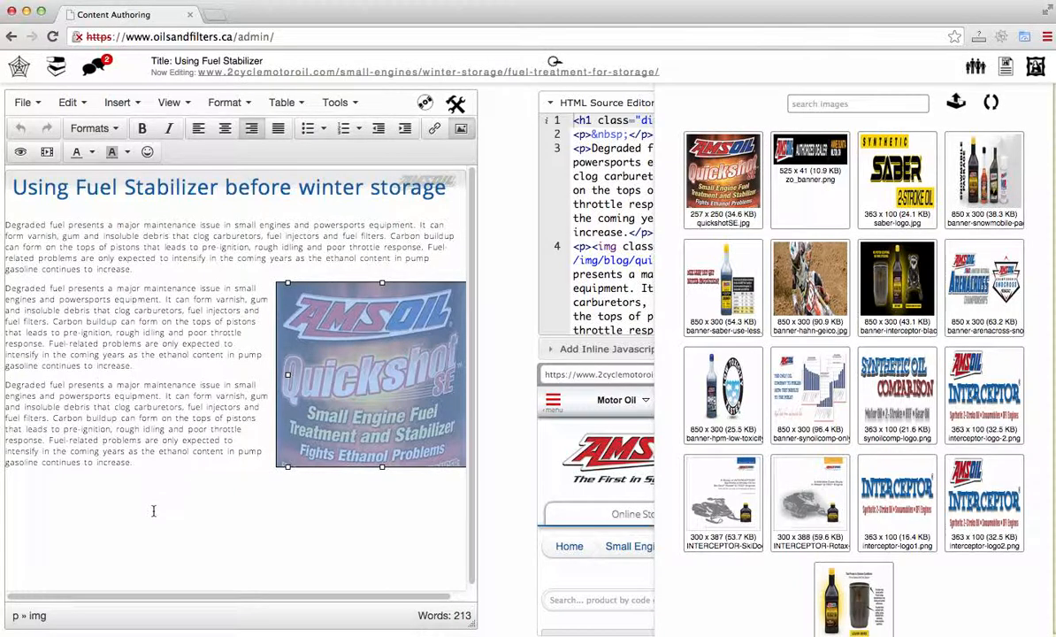
click(151, 448)
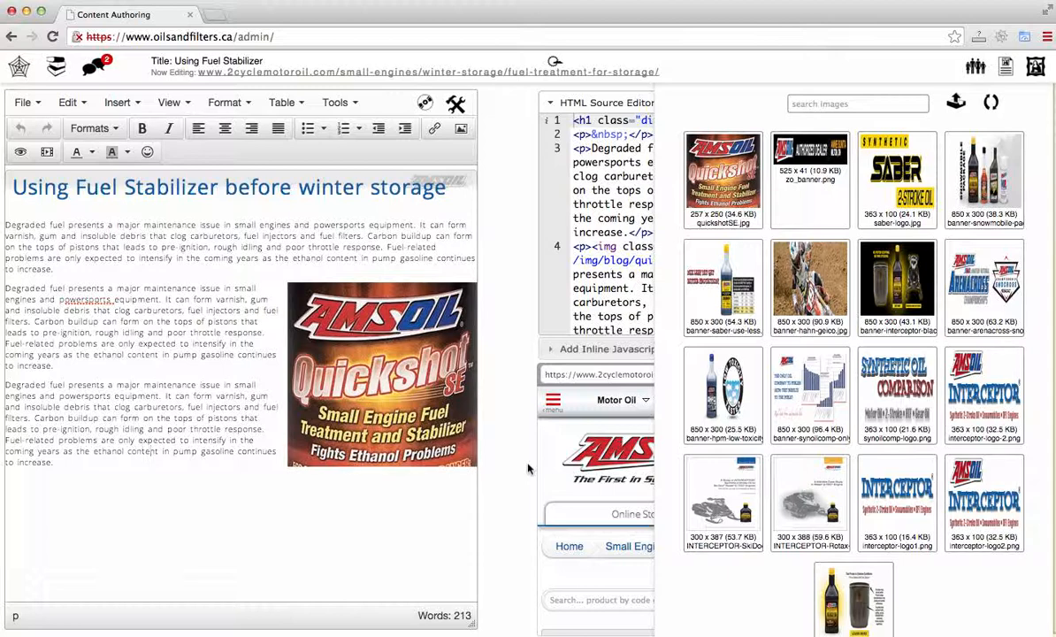
Preview quickshotSE.jpg from the image manager, moving the preview around over the article before closing it and the path pop-up
mouse_move(736, 188)
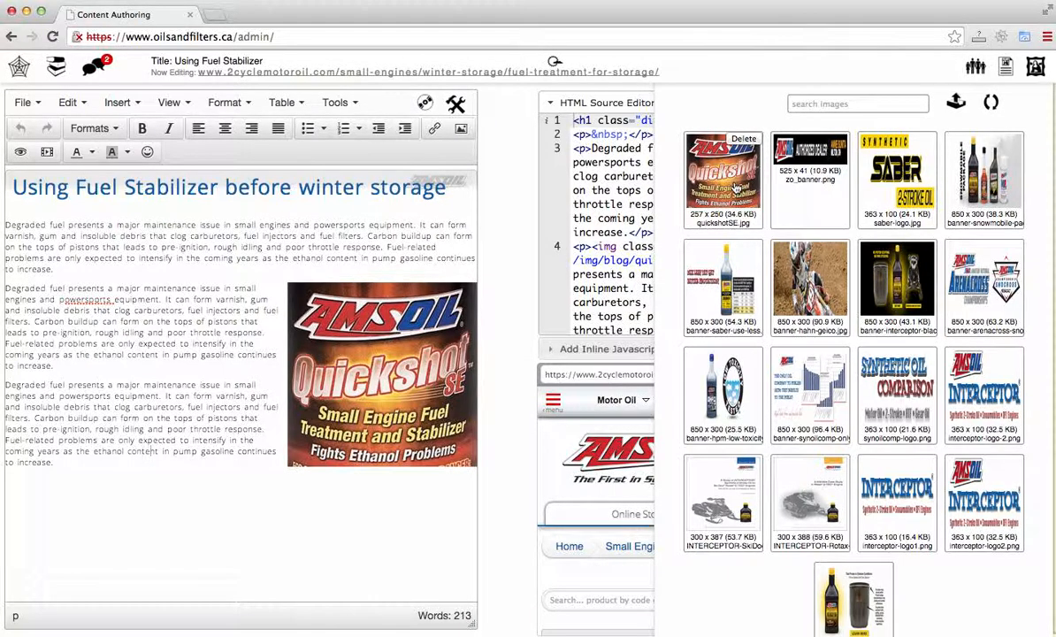
click(736, 189)
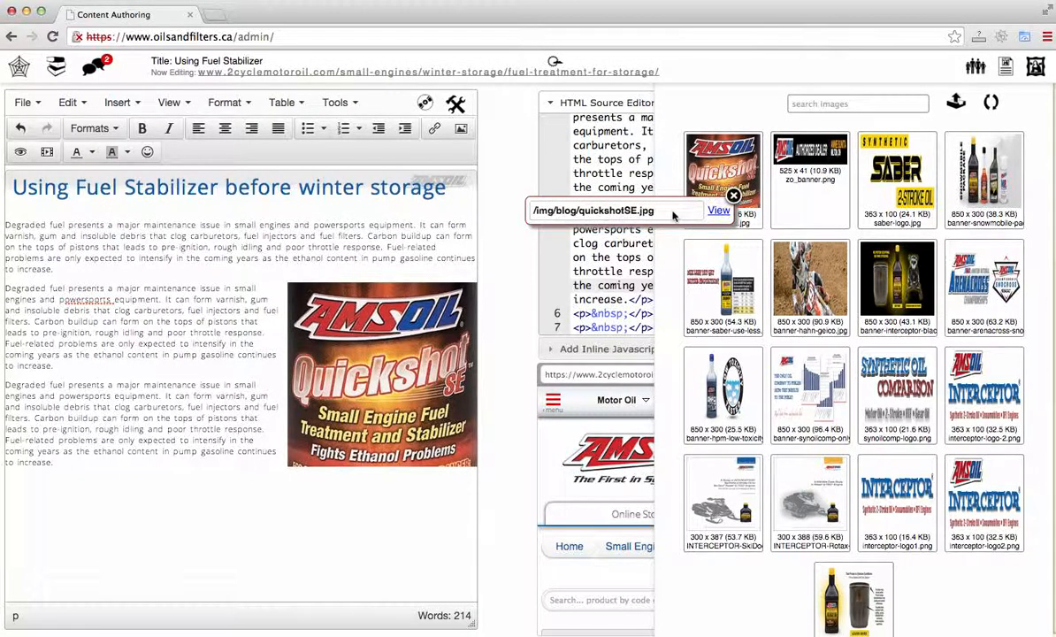
click(672, 215)
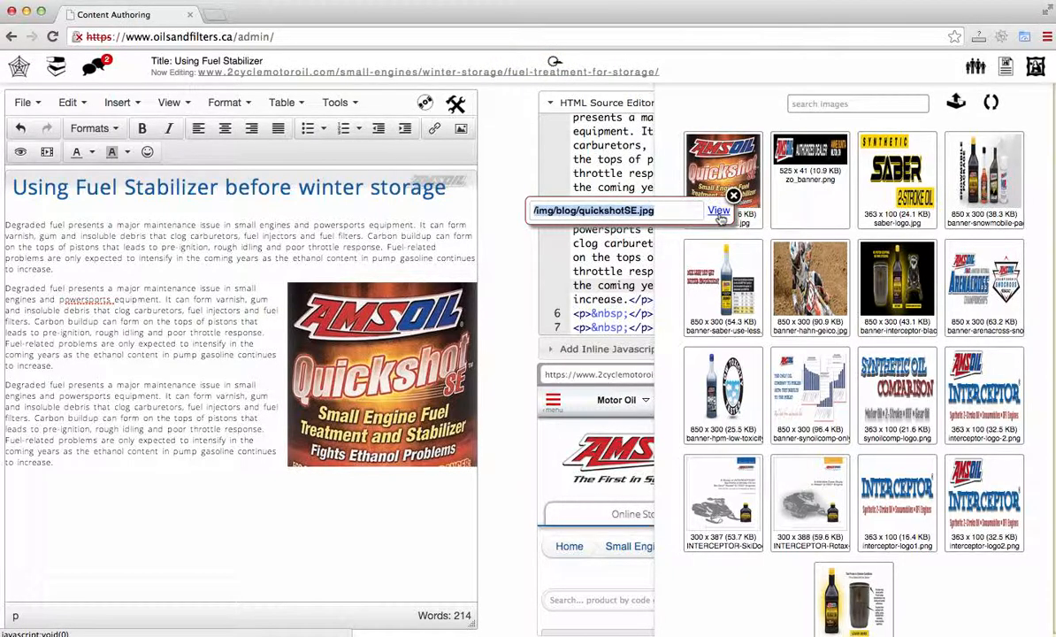
click(719, 213)
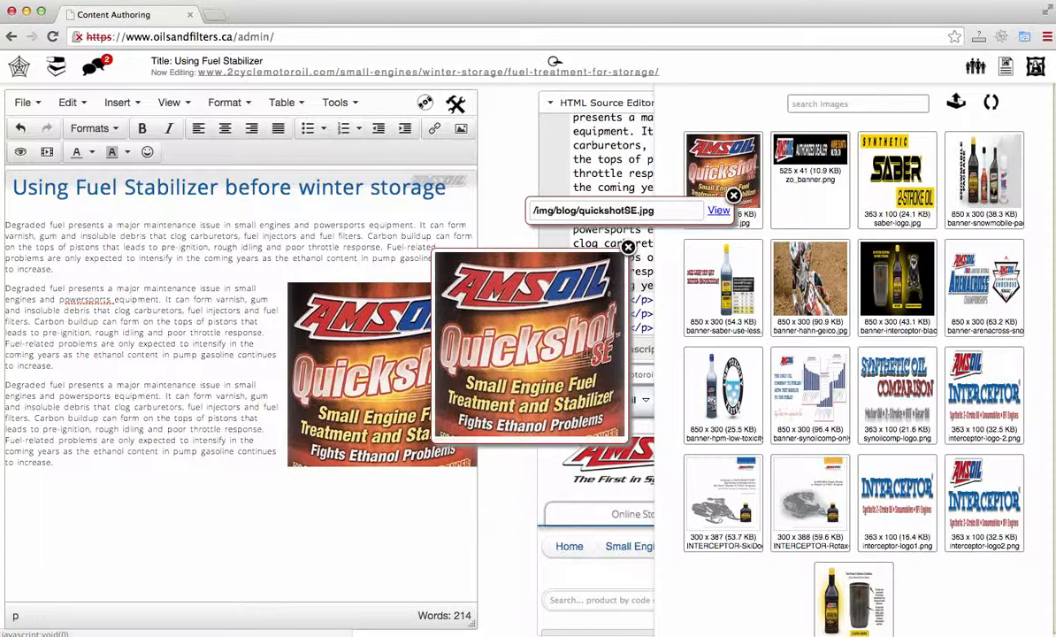
drag(567, 353, 390, 240)
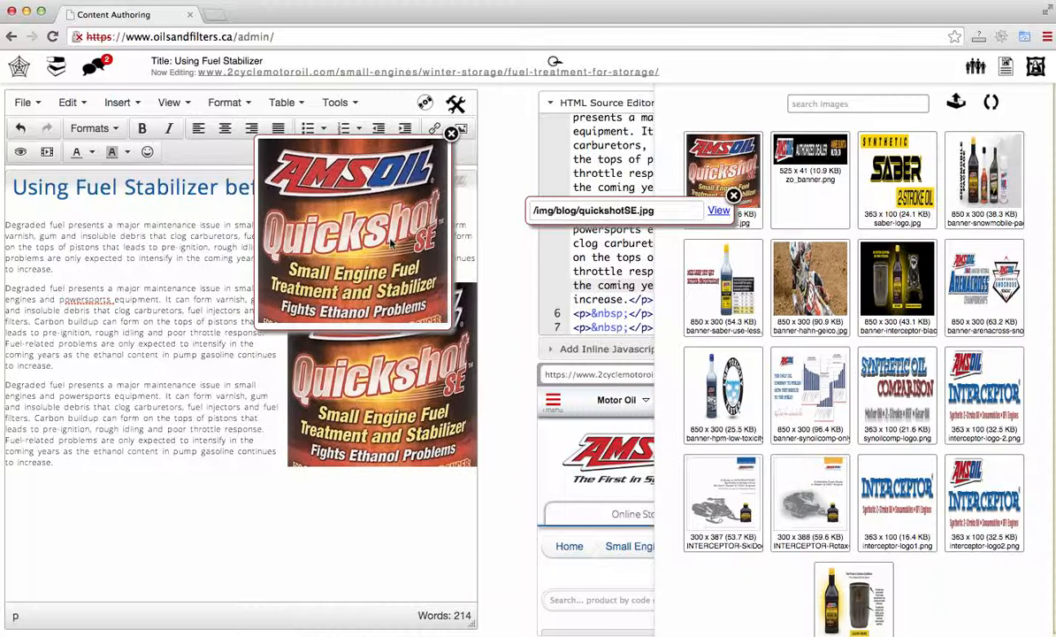
drag(390, 241, 142, 478)
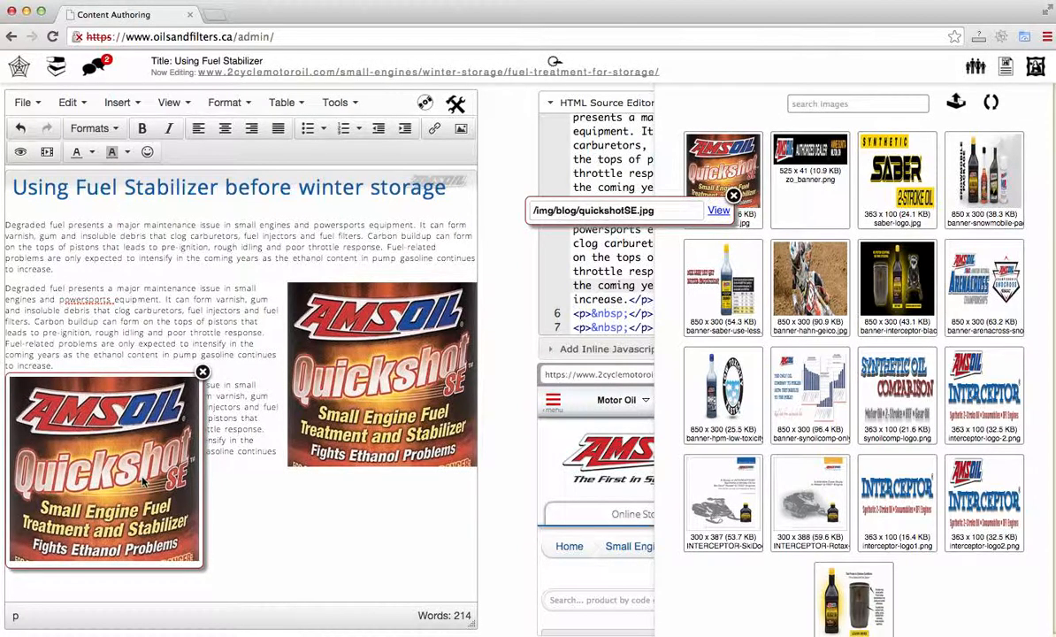
drag(141, 479, 585, 347)
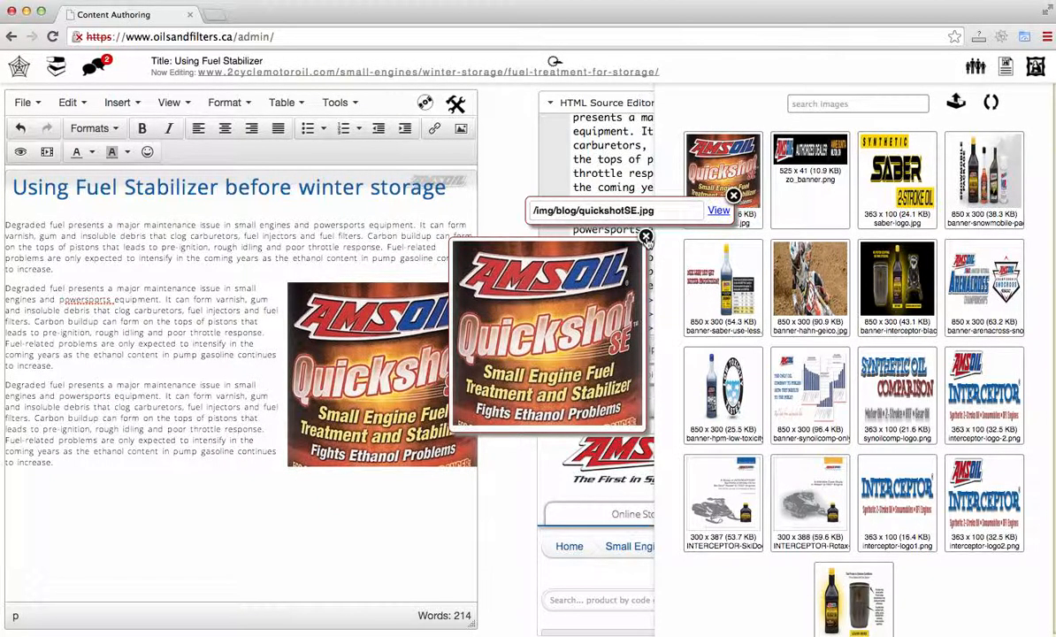
click(646, 237)
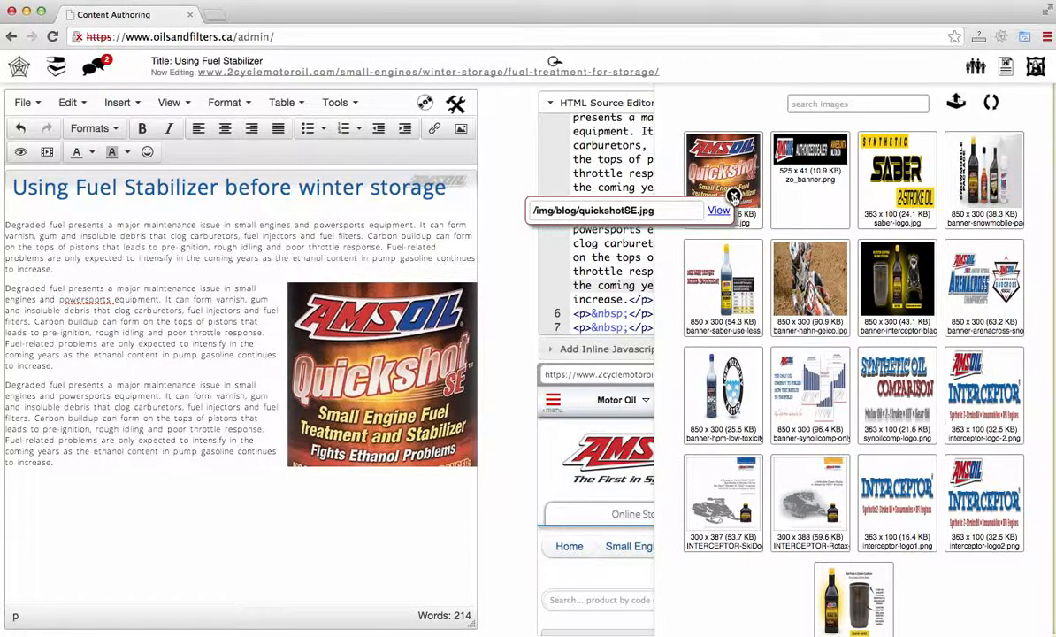
click(734, 196)
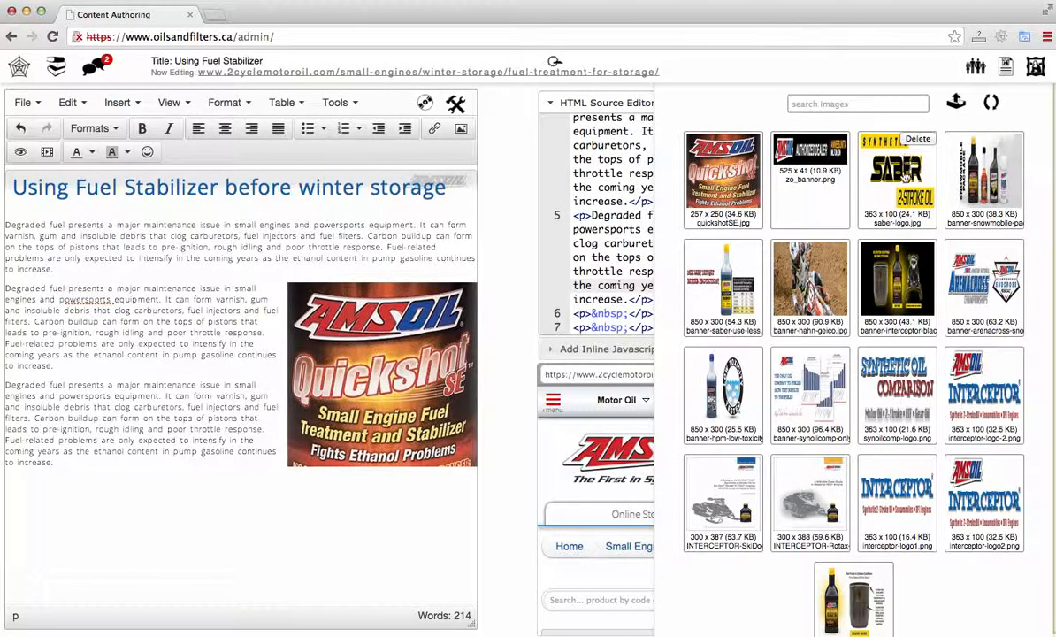
Copy the path of saber-logo.jpg from the image manager and close the manager
click(903, 177)
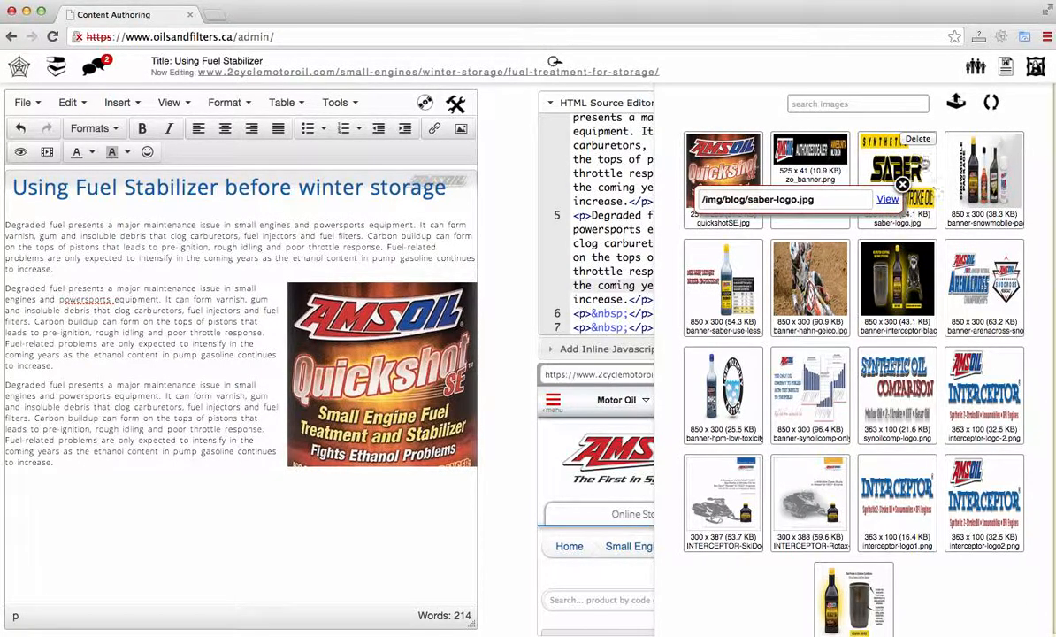
triple_click(832, 199)
key(super+c)
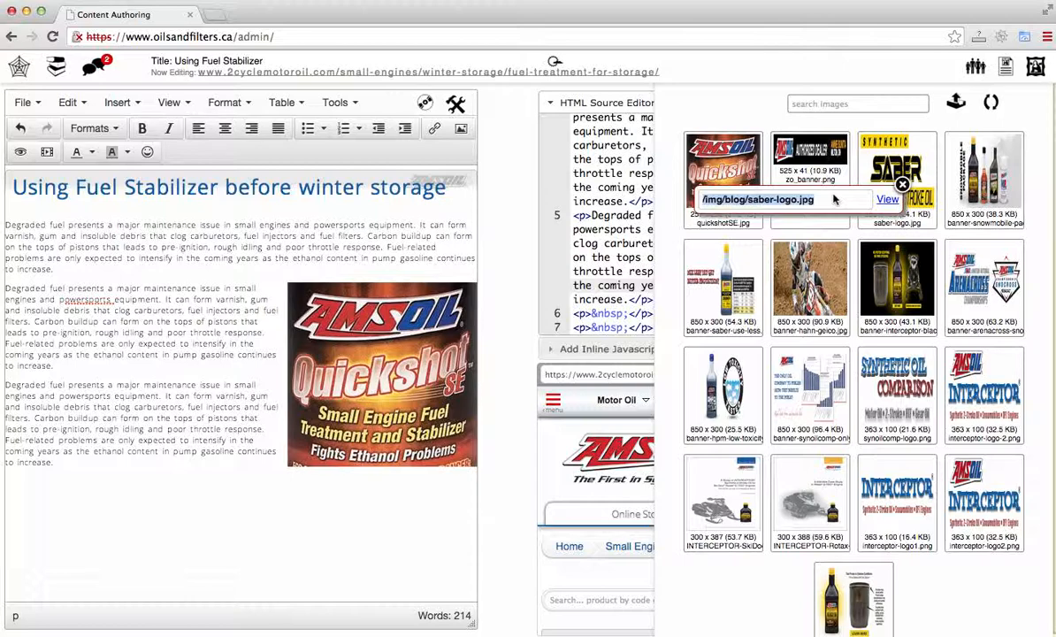
mouse_move(926, 177)
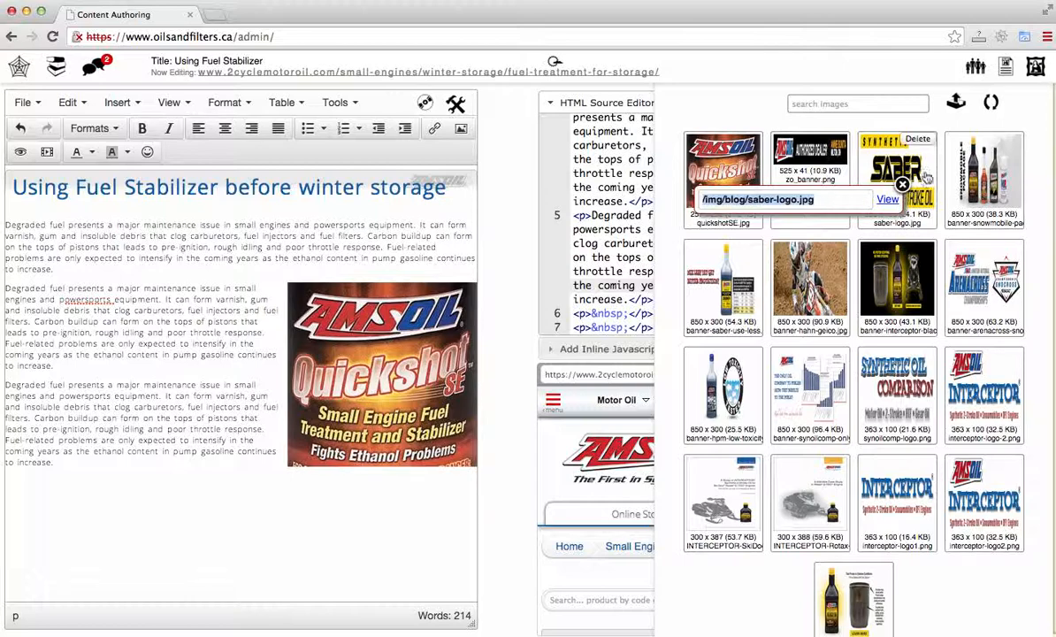
click(1036, 71)
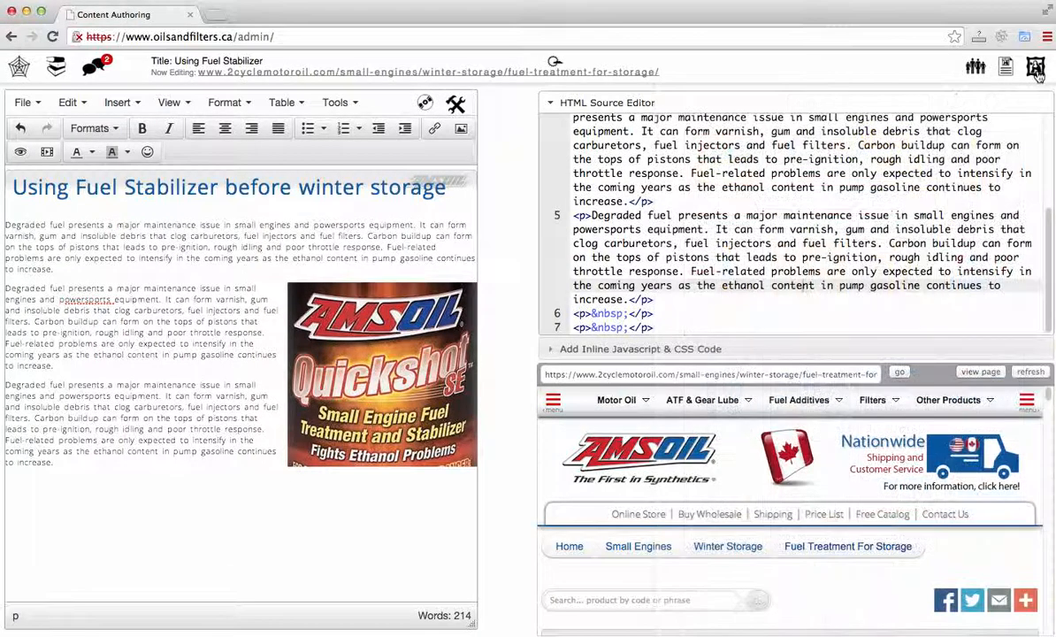
Remove the non-breaking space from the empty paragraph on line 6 of the HTML source
scroll(655, 308, down, 1)
scroll(655, 308, up, 1)
click(637, 314)
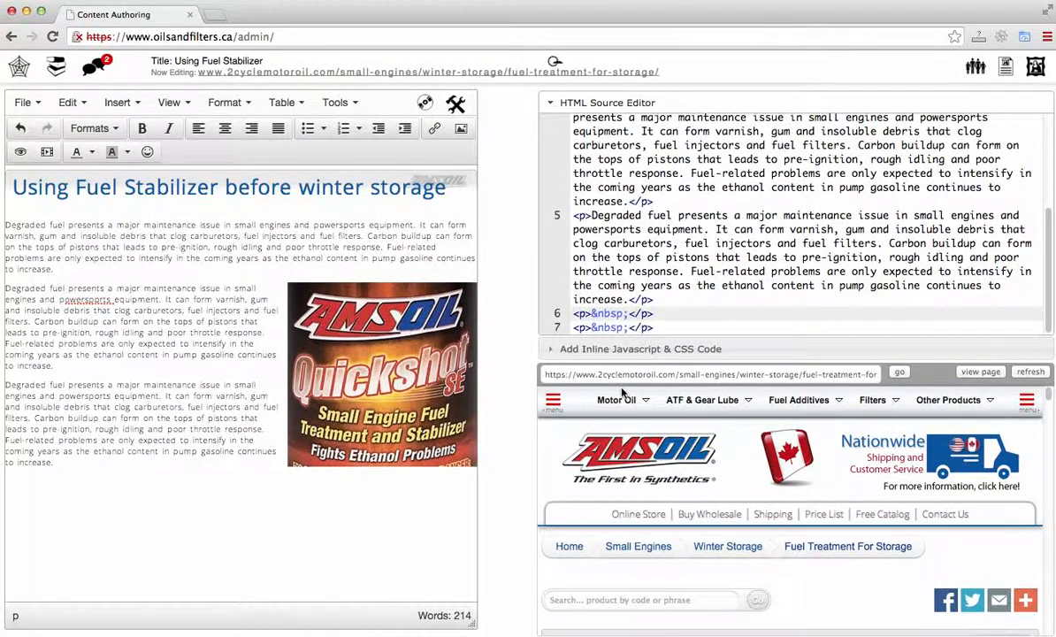
key(BackSpace)
key(BackSpace)
key(BackSpace)
key(BackSpace)
key(BackSpace)
key(BackSpace)
Insert a self-closing img tag with the source "/img/blog/saber-logo.jpg" in the line 6 paragraph and save the article
text(<)
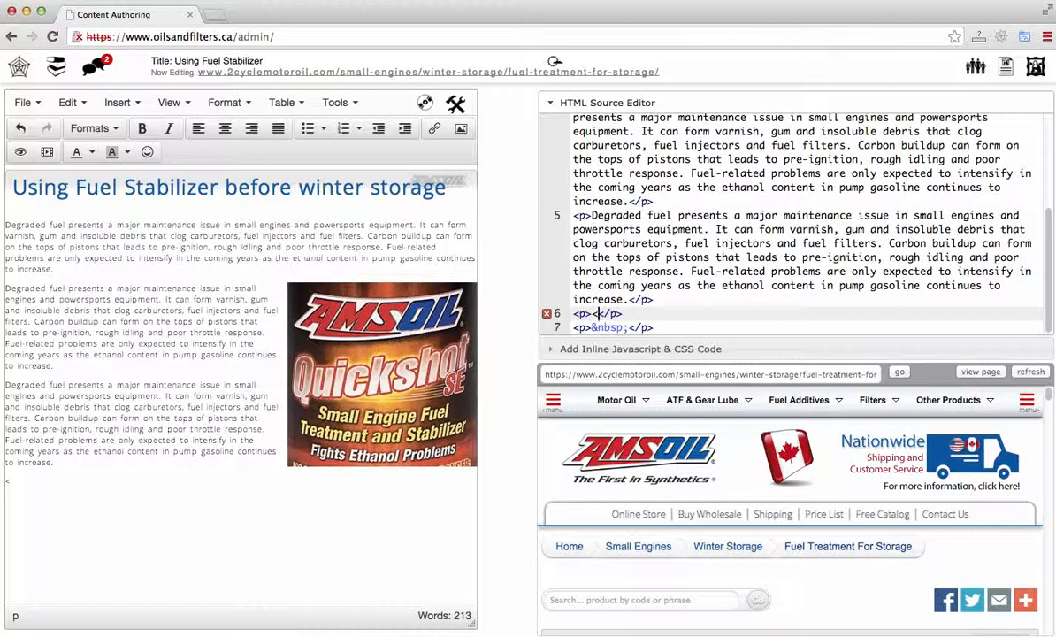
text(img src=")
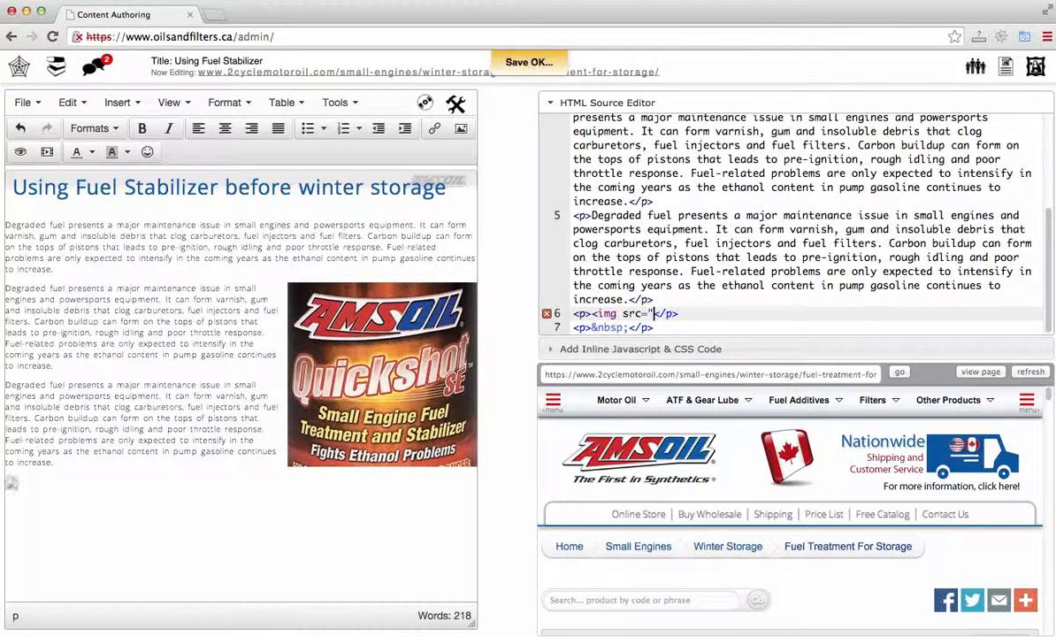
text(")
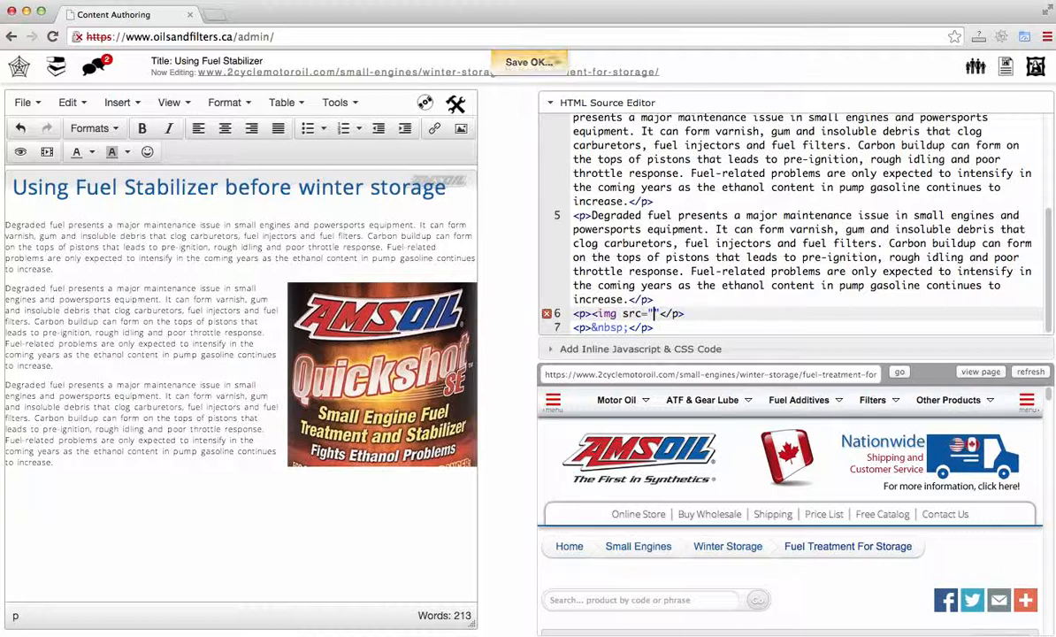
key(super+v)
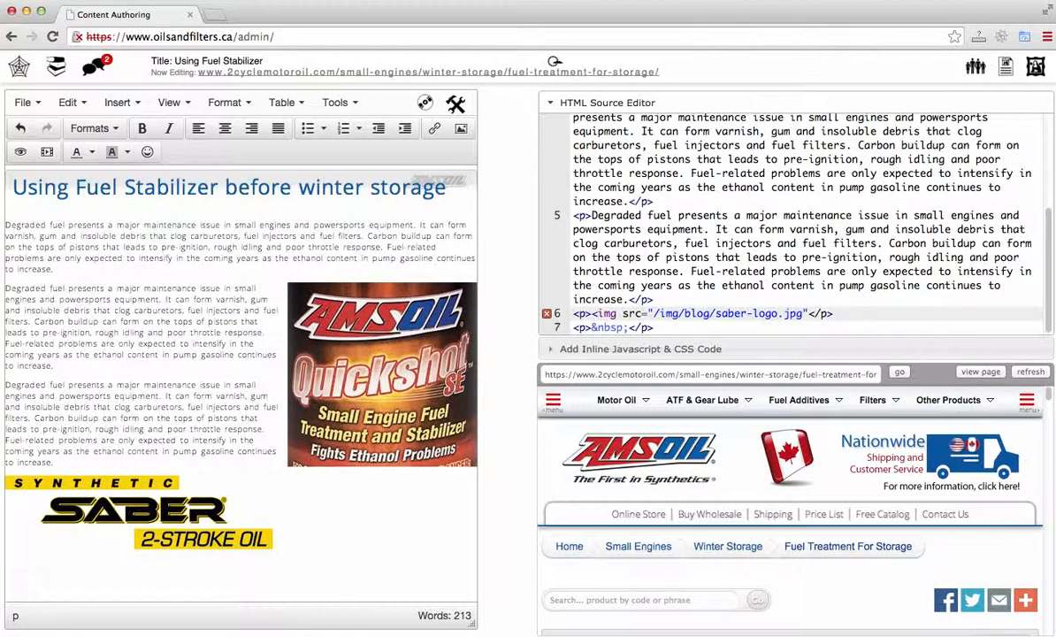
text(" />)
key(super+s)
Add an alt attribute with the text "saber logo" to the saber-logo.jpg image tag in the HTML source
click(810, 313)
text(alt="")
click(845, 313)
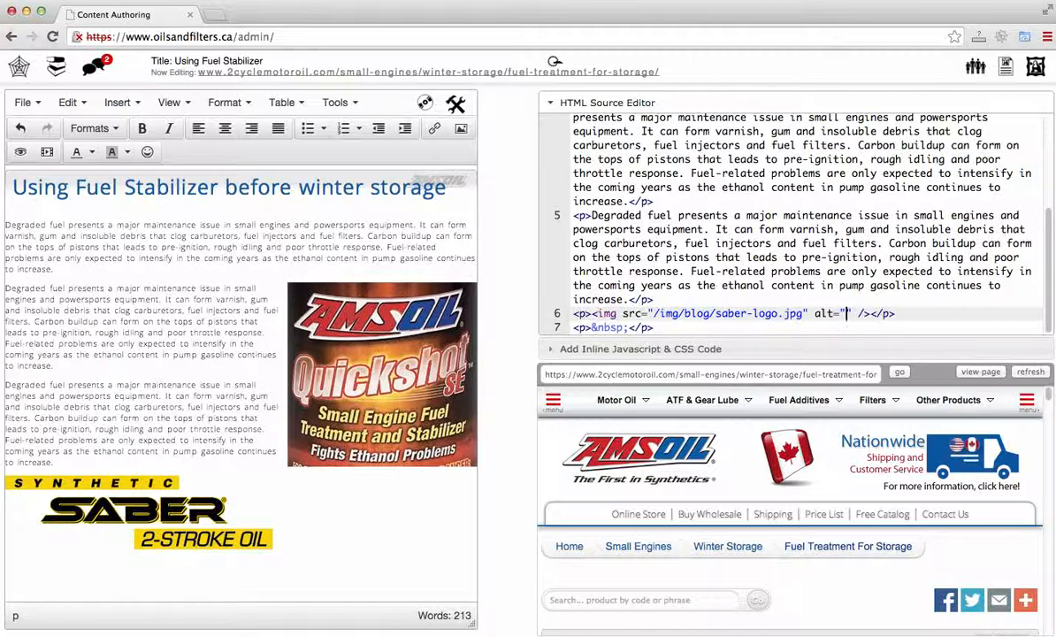
text(saber logo)
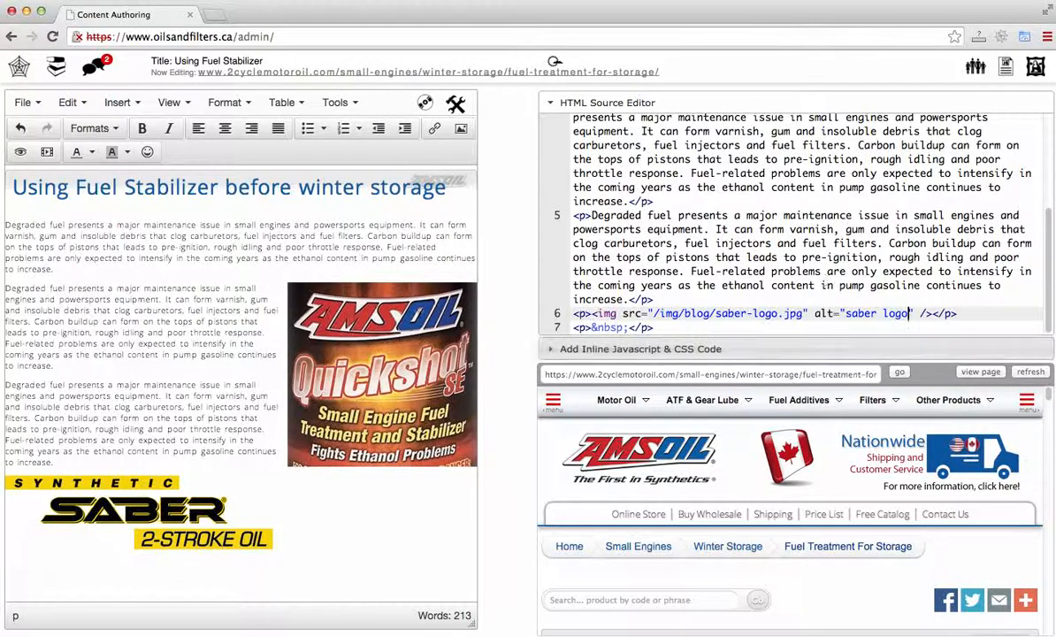
Set the alt attribute of the quickshotSE.jpg image tag on line 4 of the HTML source to "amsoil quickshot"
click(416, 326)
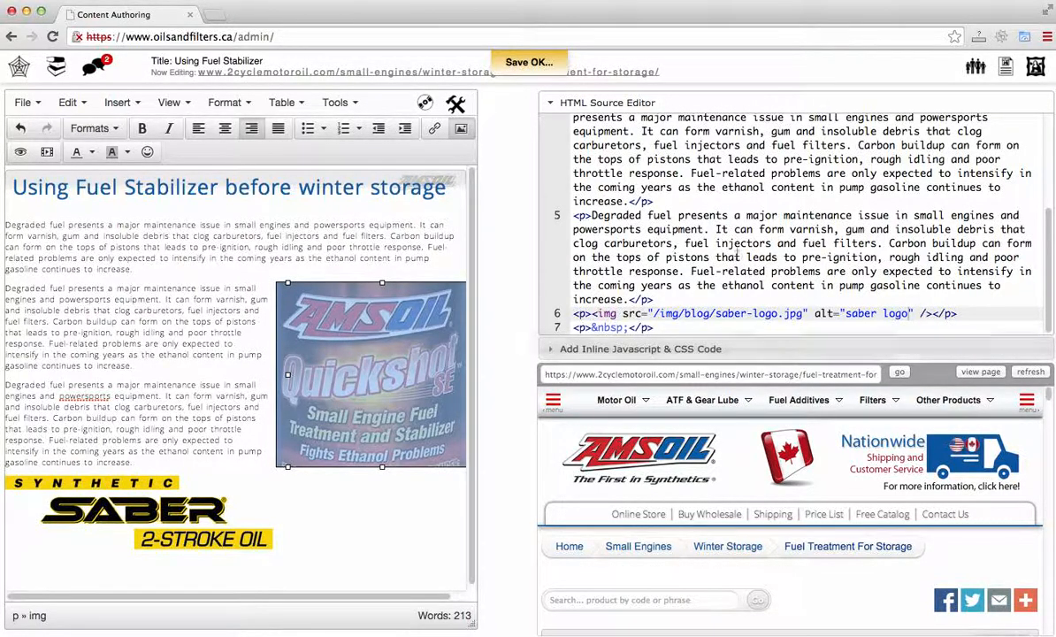
scroll(859, 227, up, 4)
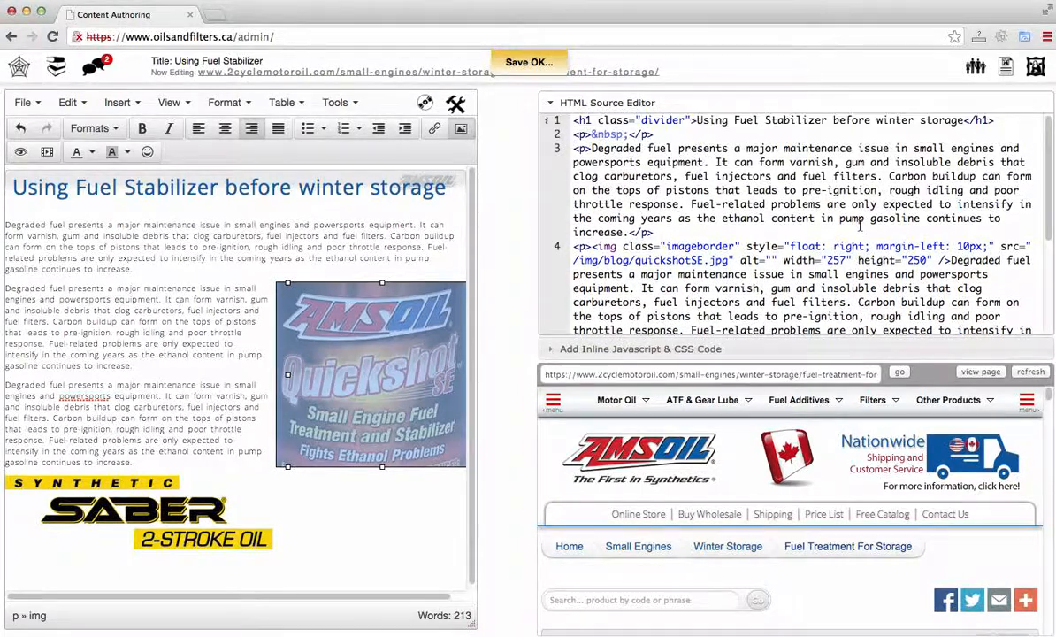
click(621, 247)
scroll(628, 247, down, 1)
click(703, 247)
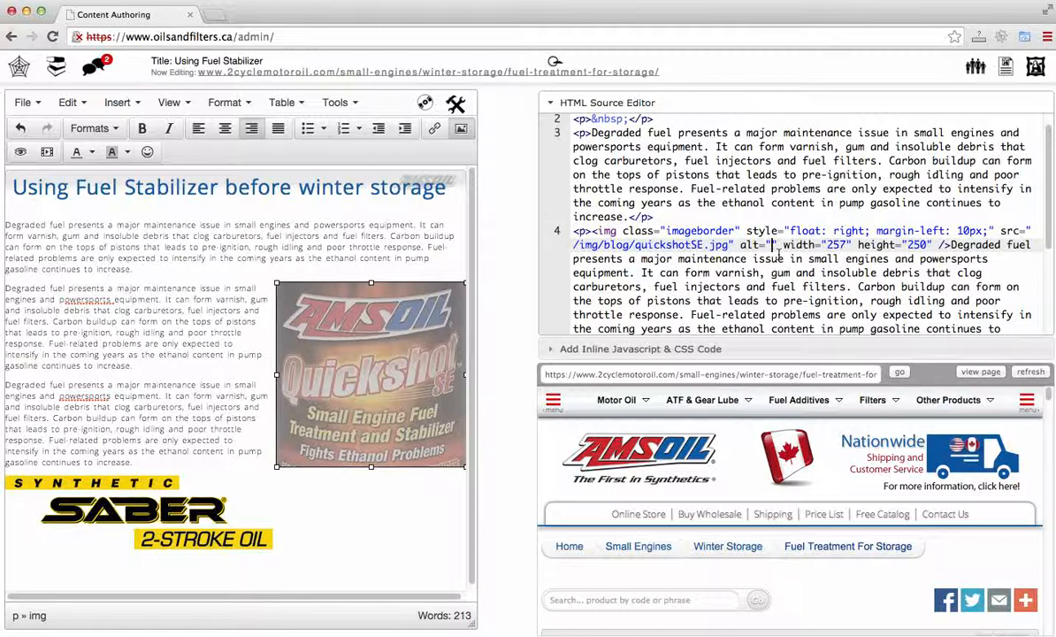
text(qu)
key(BackSpace)
key(BackSpace)
key(BackSpace)
text(")
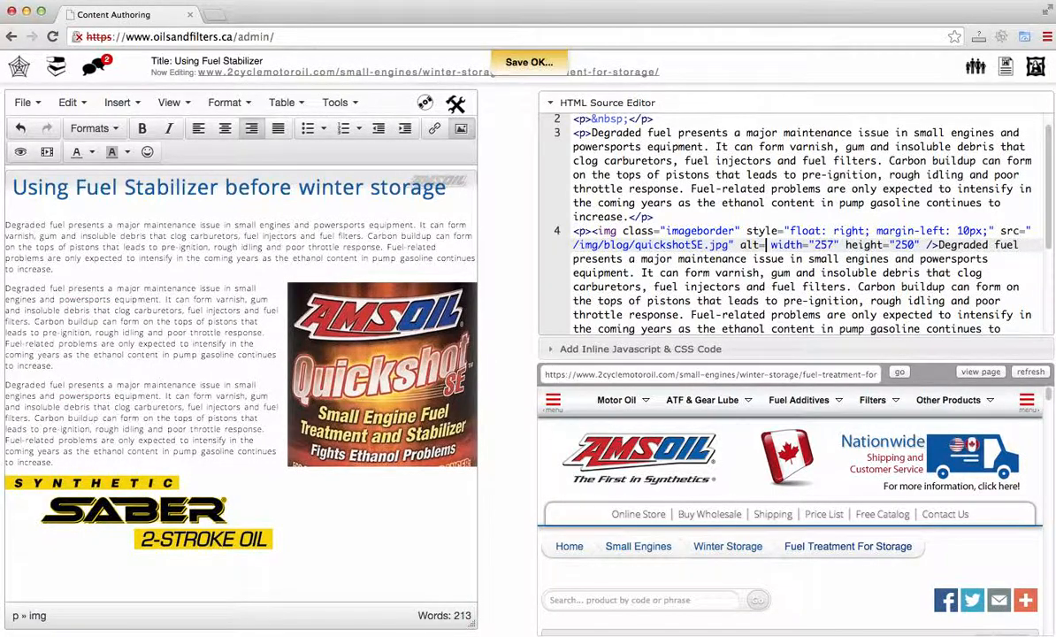
text(amsoil )
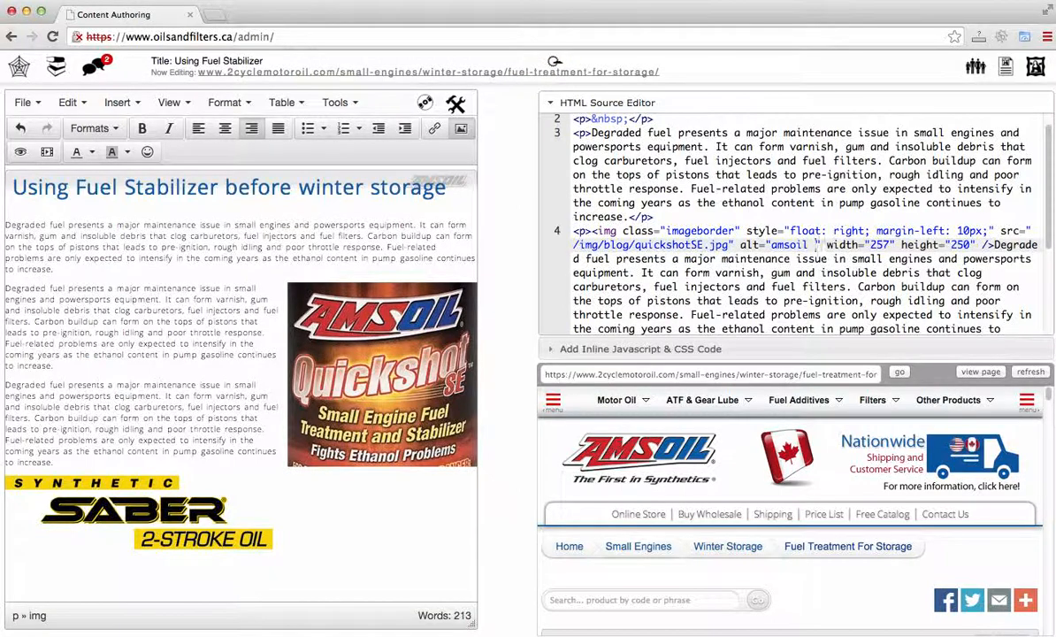
text(quicksho)
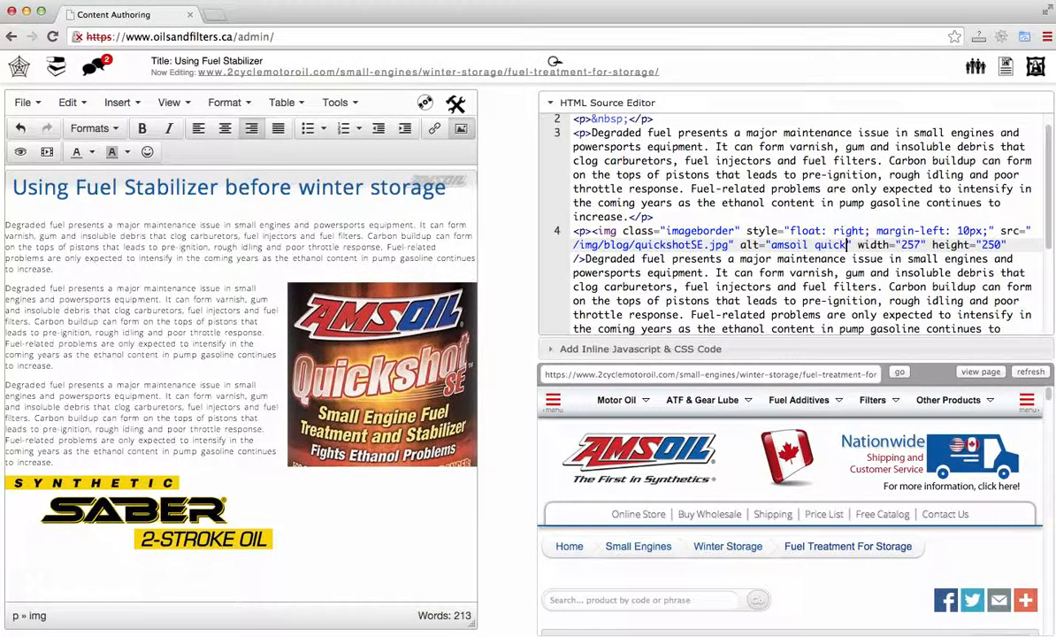
text(t)
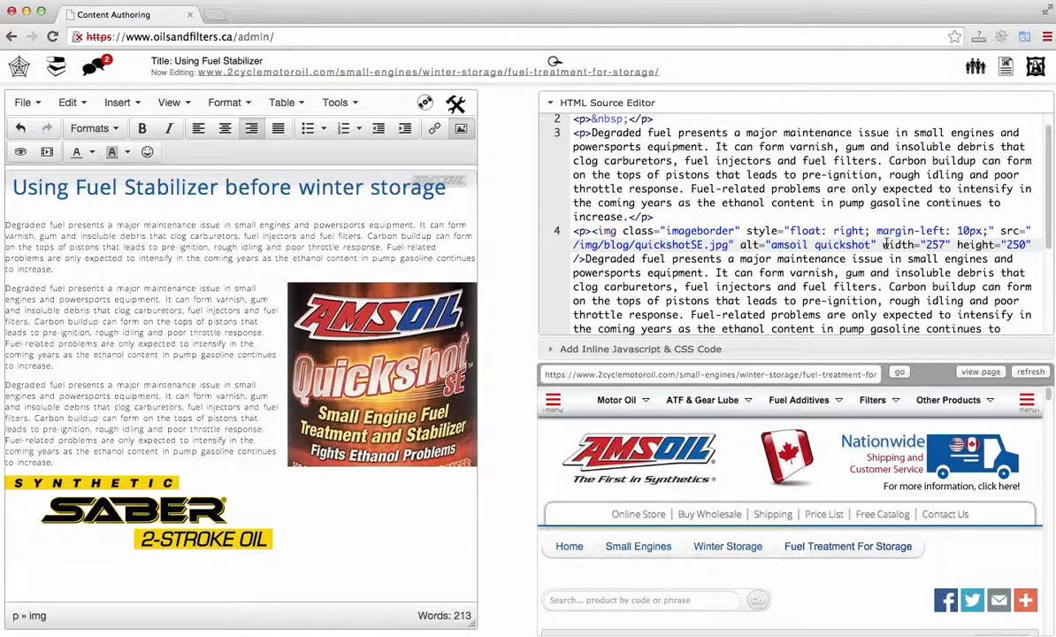
Remove the width and height attributes from the quickshotSE.jpg image tag in the HTML source
scroll(989, 259, down, 3)
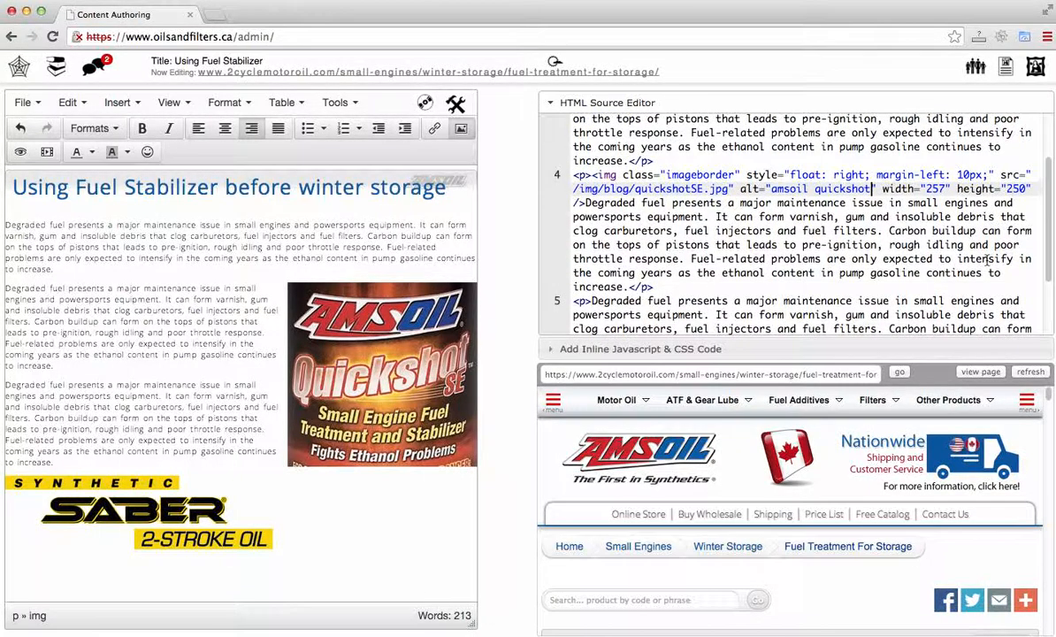
scroll(989, 259, down, 1)
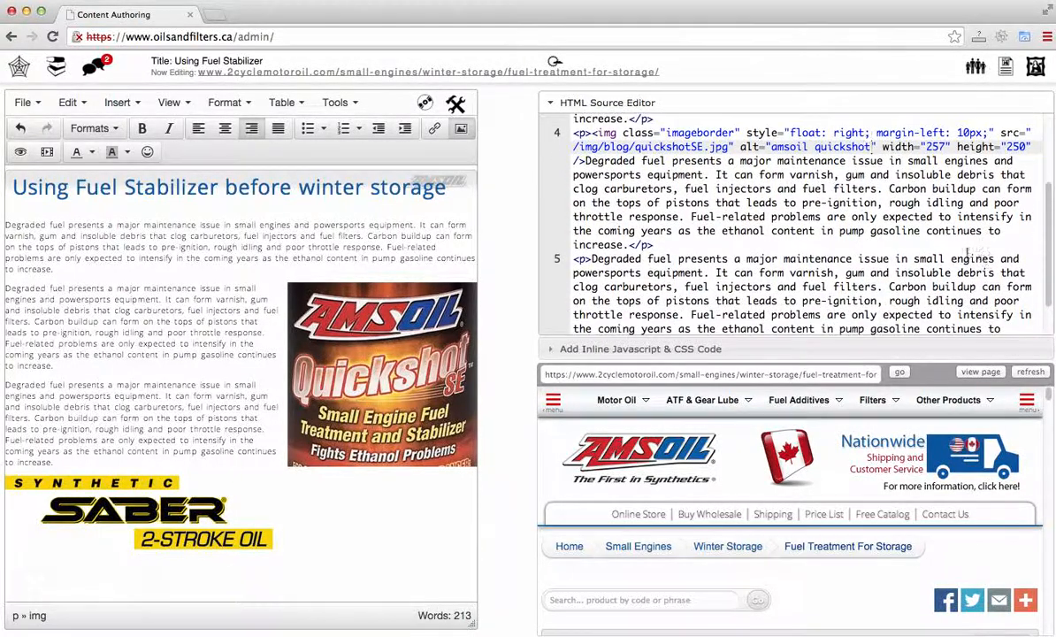
scroll(911, 239, down, 2)
scroll(935, 172, up, 3)
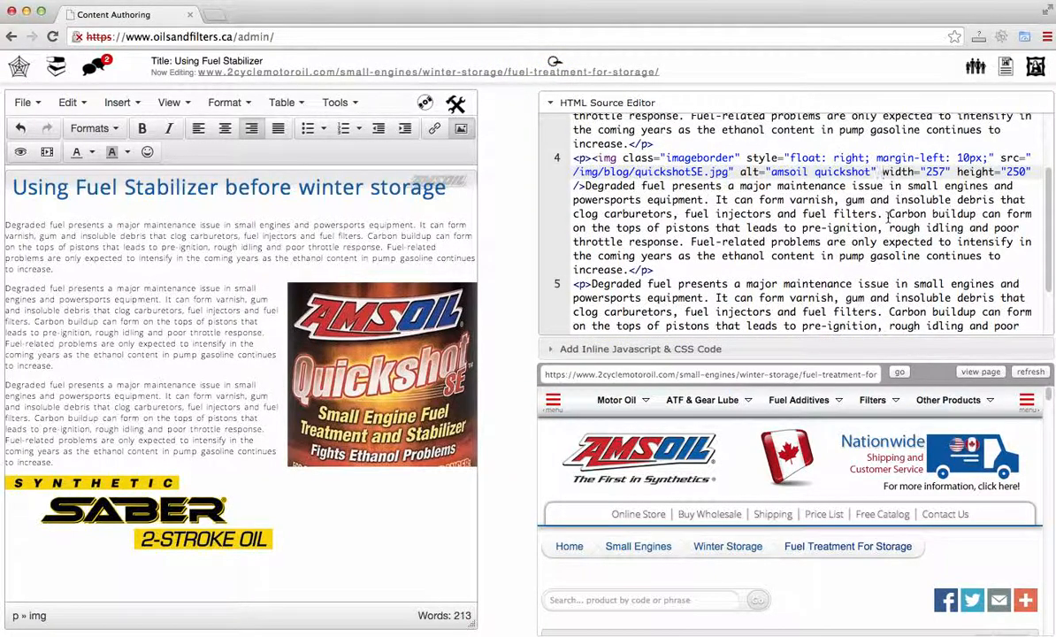
drag(883, 172, 1031, 172)
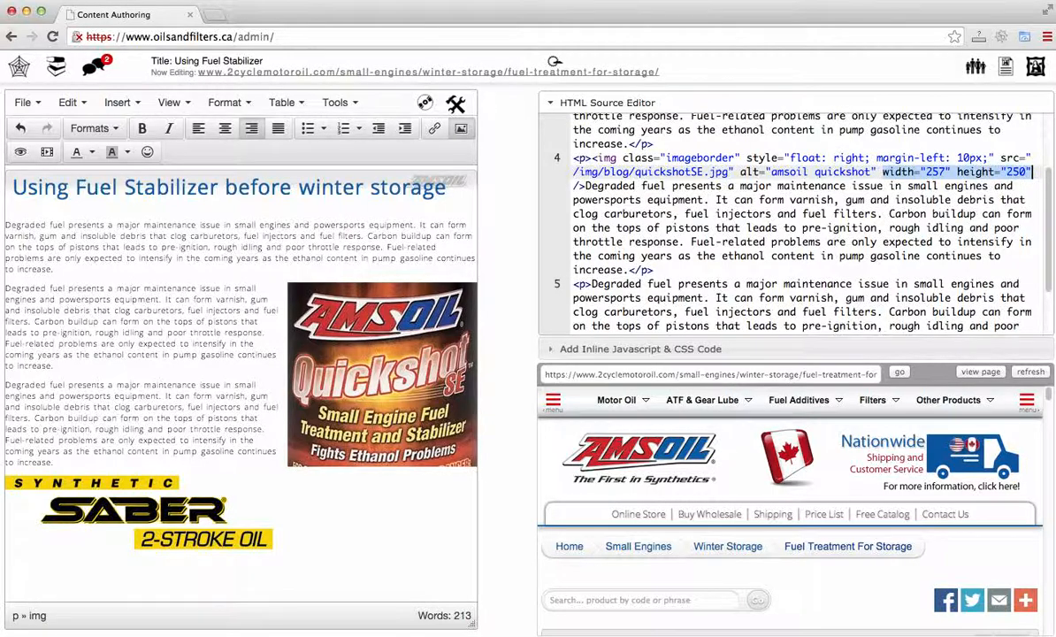
key(BackSpace)
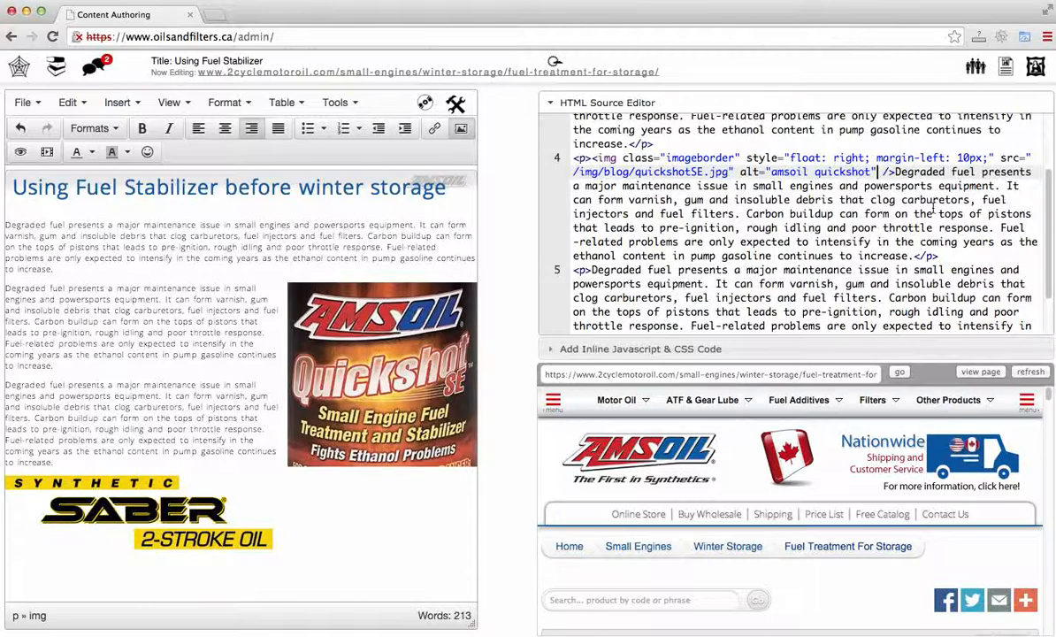
scroll(932, 208, down, 1)
scroll(933, 208, down, 2)
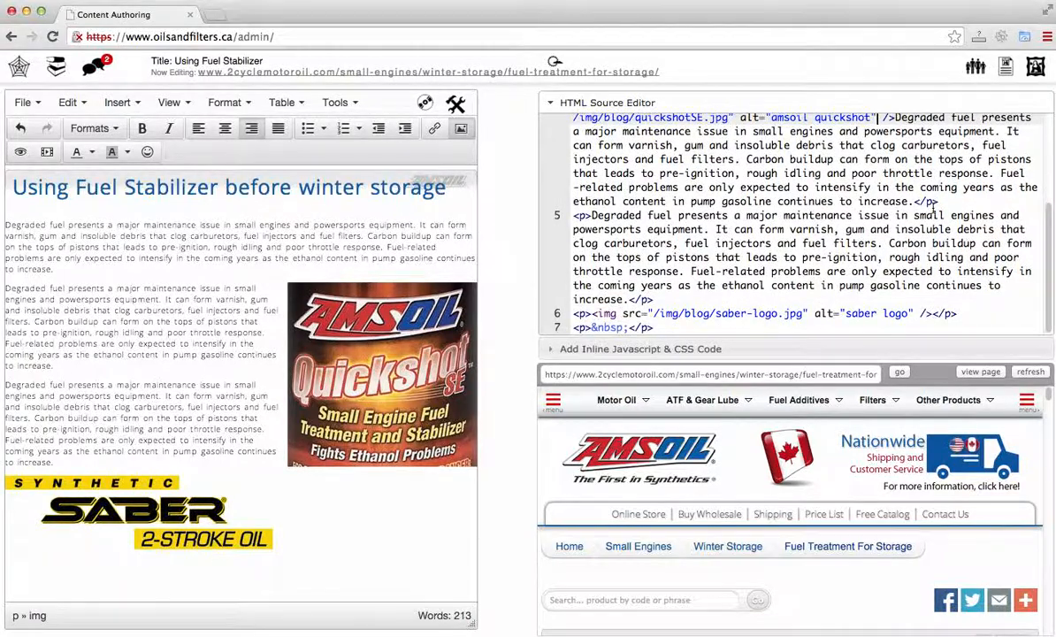
scroll(933, 203, up, 2)
scroll(932, 204, down, 2)
Open the image manager and copy the path of saber-logo.jpg
click(1036, 69)
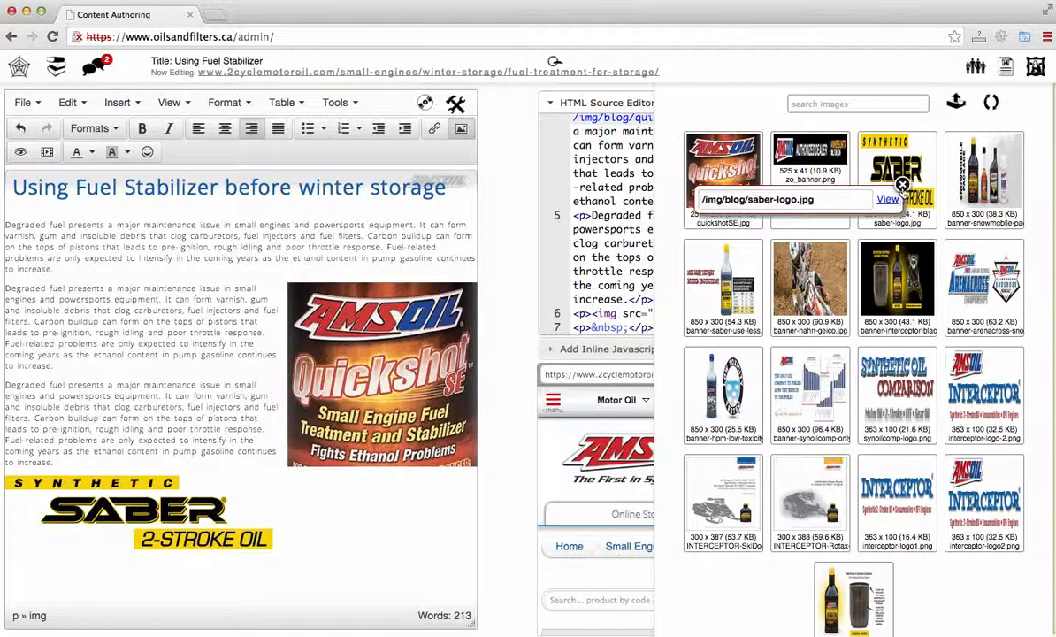
click(902, 185)
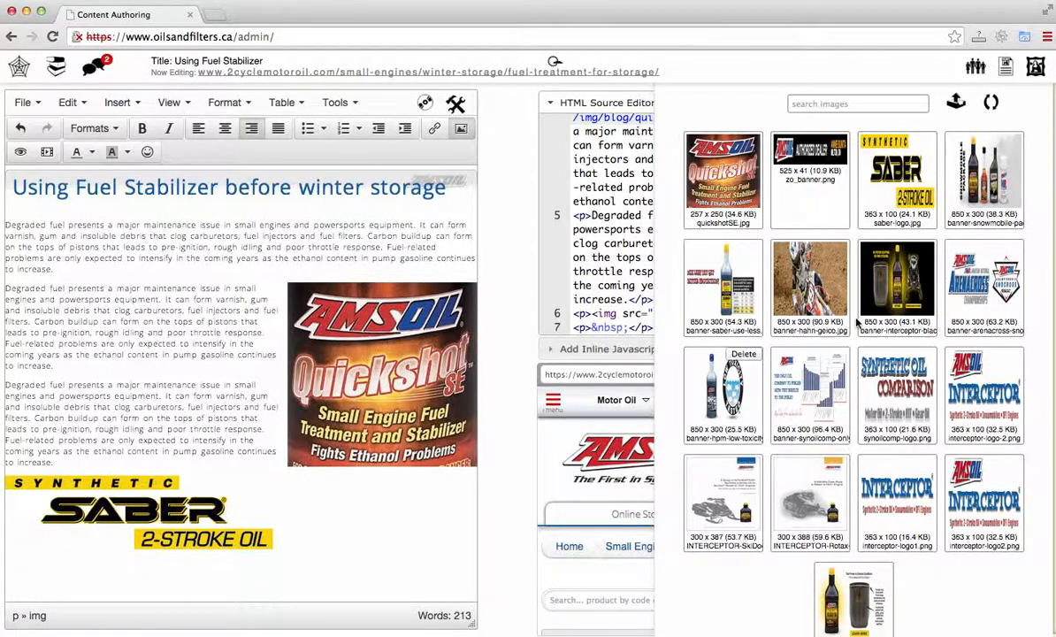
mouse_move(904, 185)
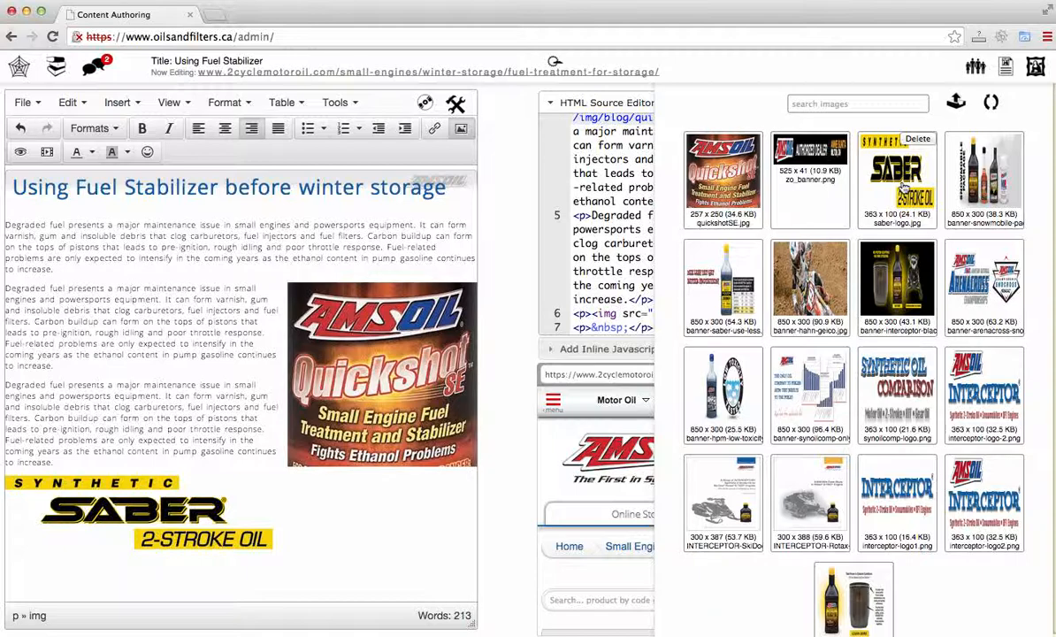
click(902, 187)
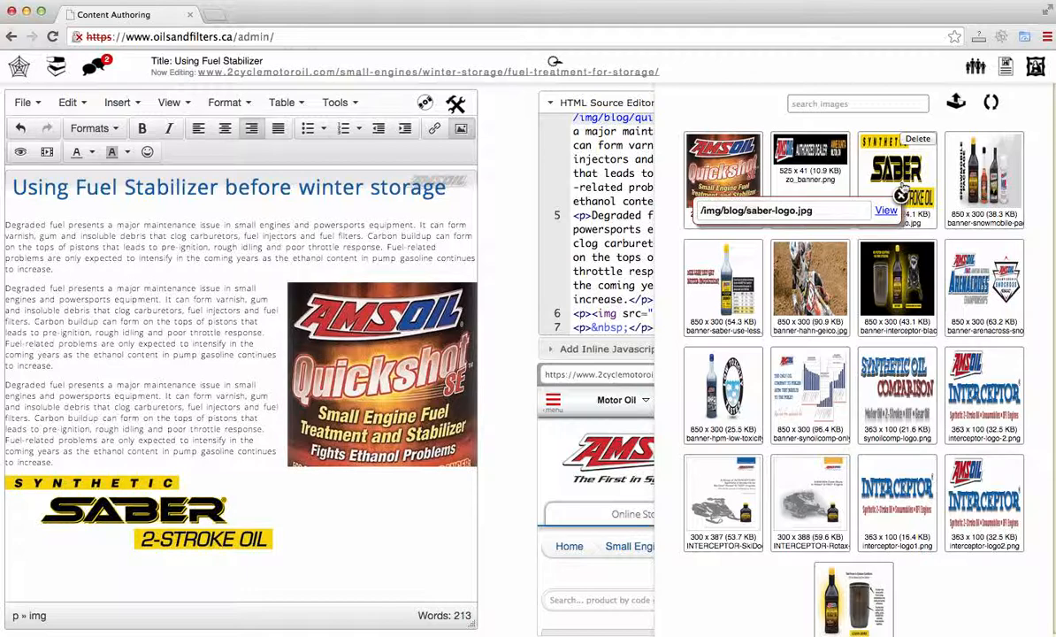
click(841, 213)
key(super+c)
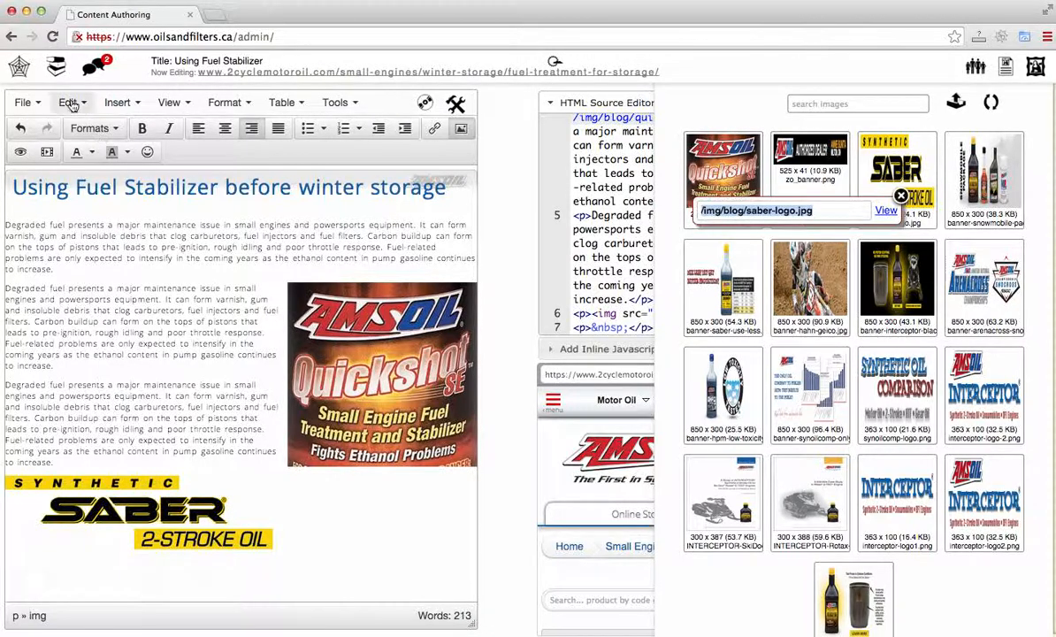
Open the domain-wide settings for saber.2cyclemotoroil.com
click(21, 76)
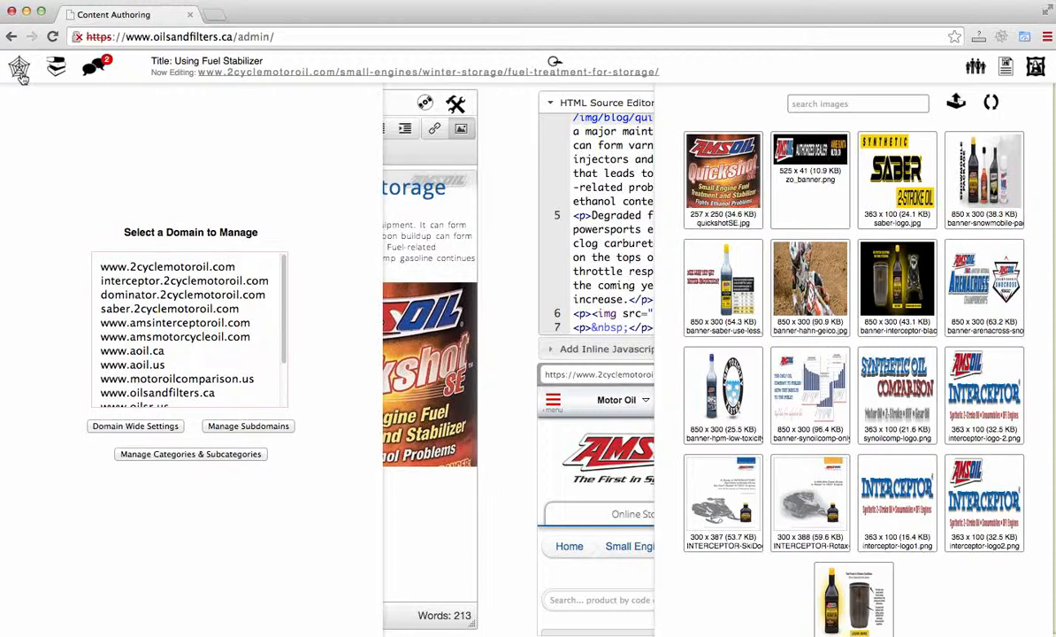
click(143, 309)
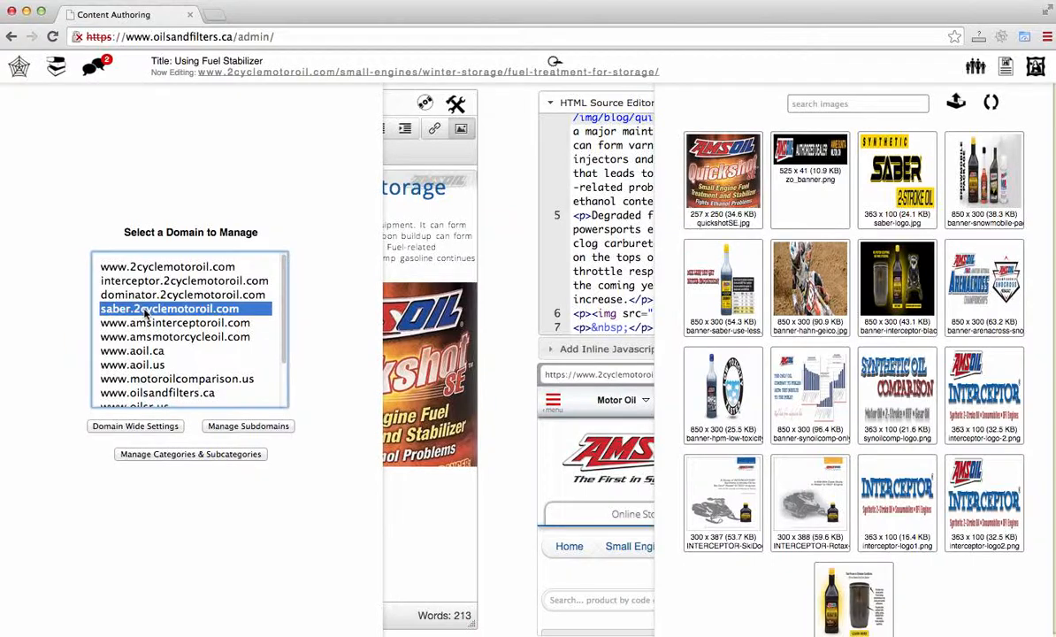
click(140, 427)
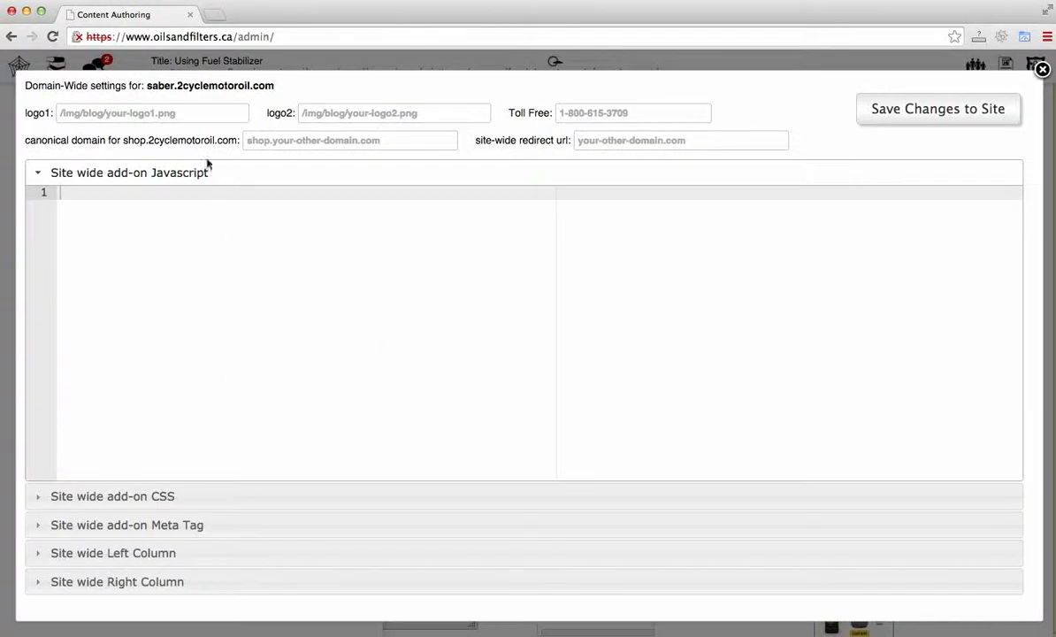
Set both logo1 and logo2 to "/img/blog/saber-logo.jpg", save the changes to the site and close the settings
click(195, 115)
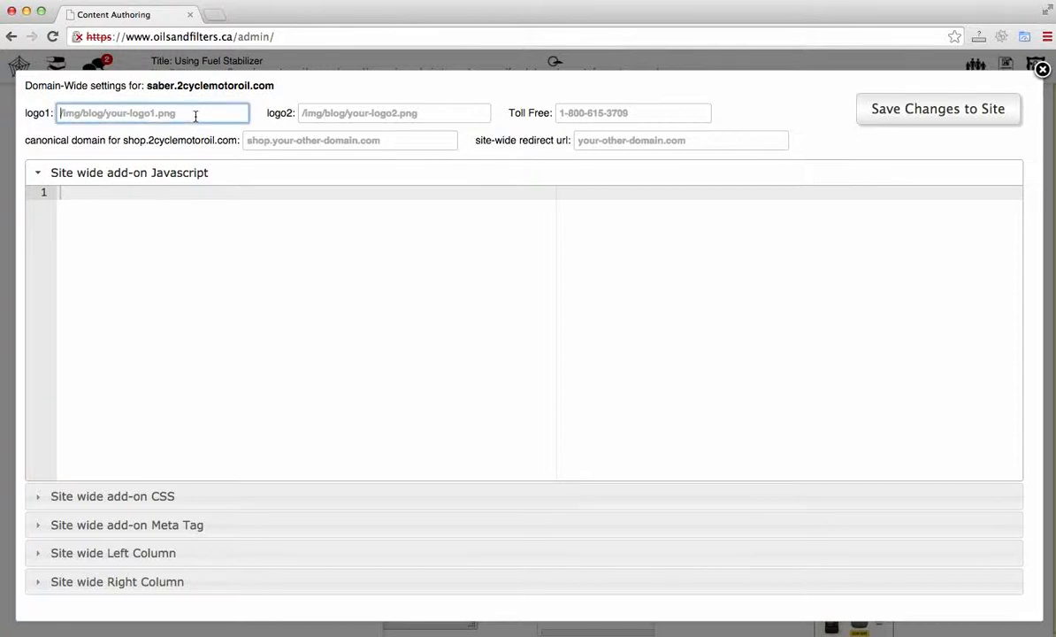
key(super+v)
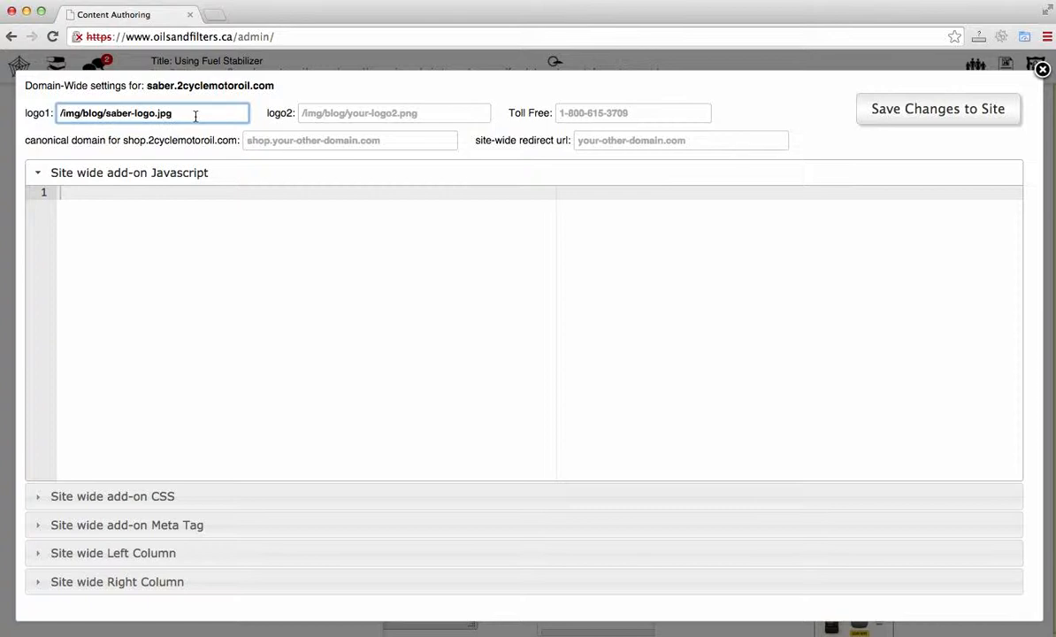
click(320, 111)
key(super+v)
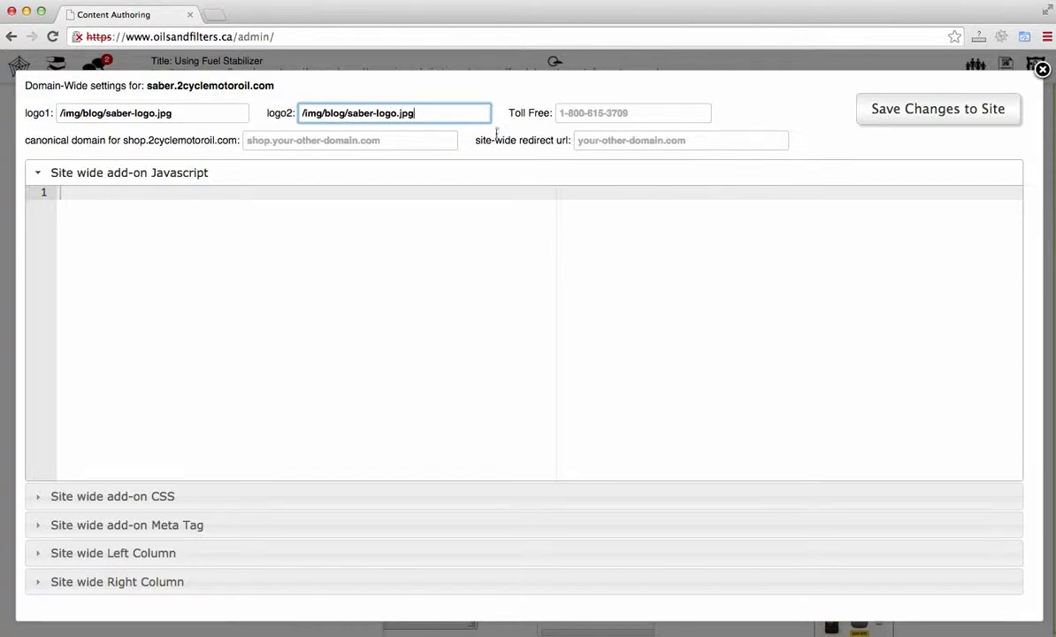
click(908, 113)
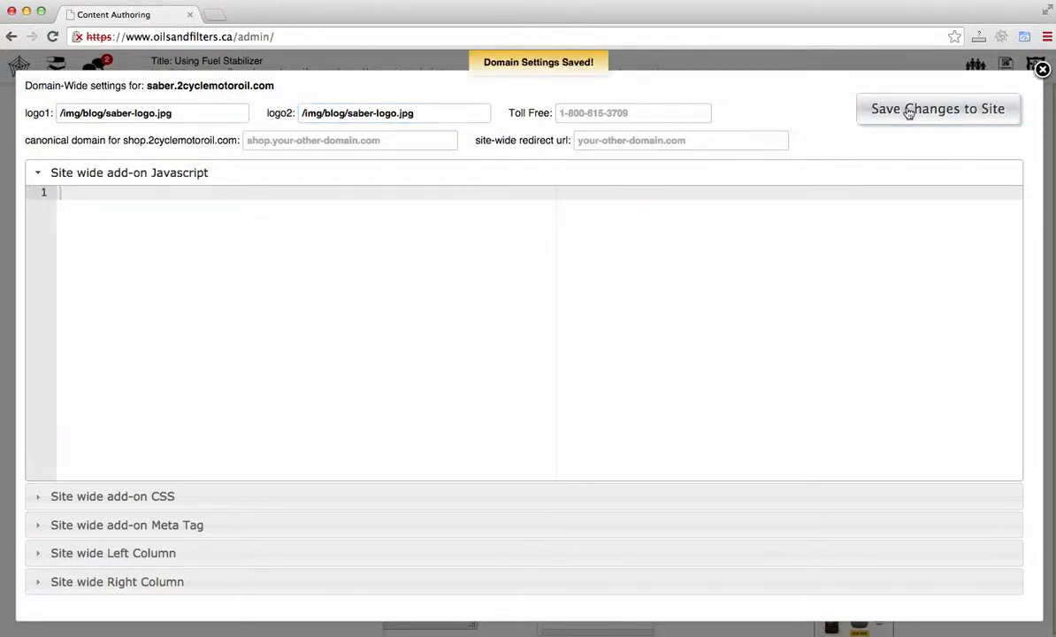
click(1042, 70)
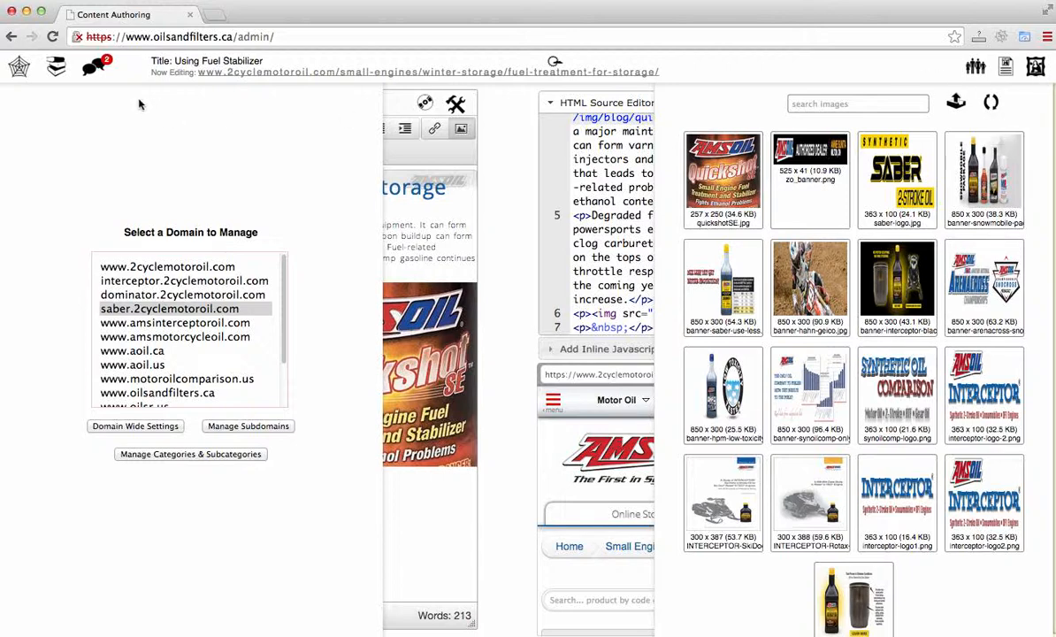
View the "Saber 2 cycle oil" page from the article list to check its header logo, and close the preview
click(56, 71)
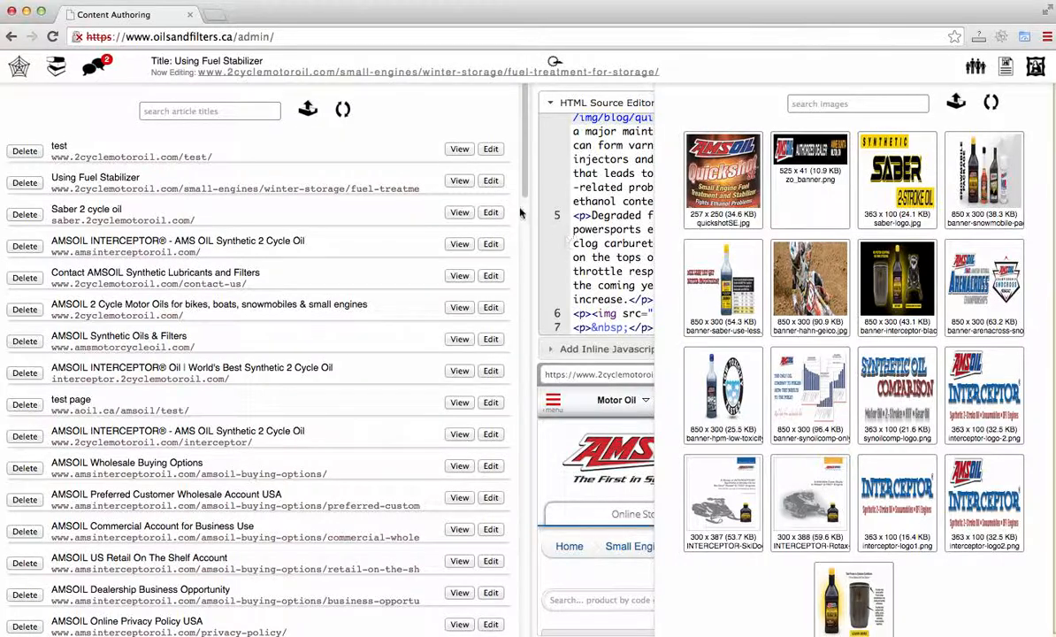
click(459, 213)
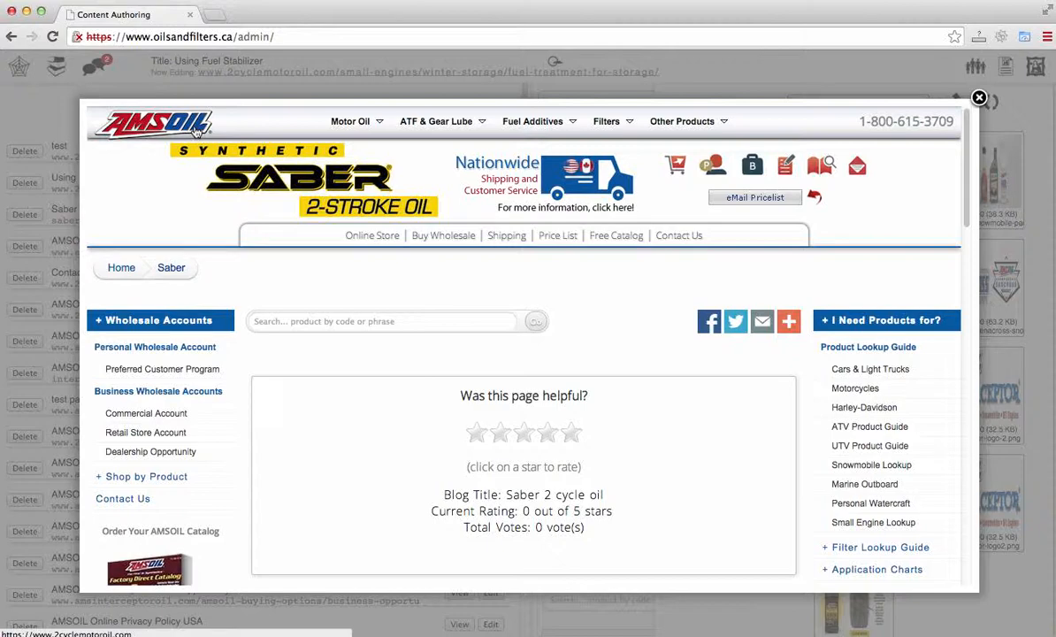
click(979, 98)
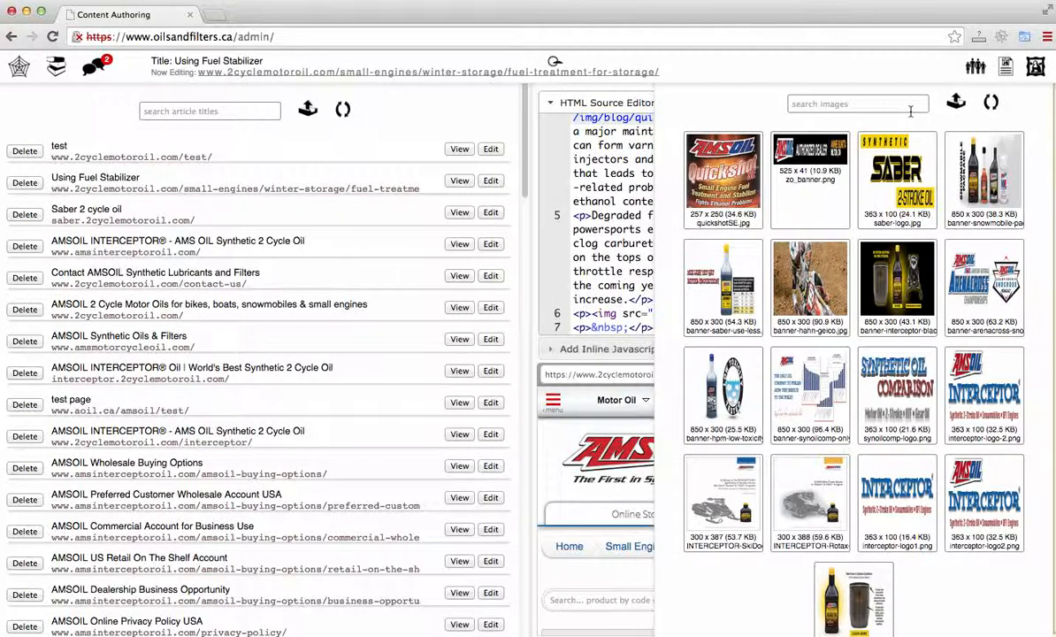
Open the document manager, view the INTERCEPTOR study PDF for Ski-Doo Rotax E-TEC engines, and close the viewer
click(1007, 68)
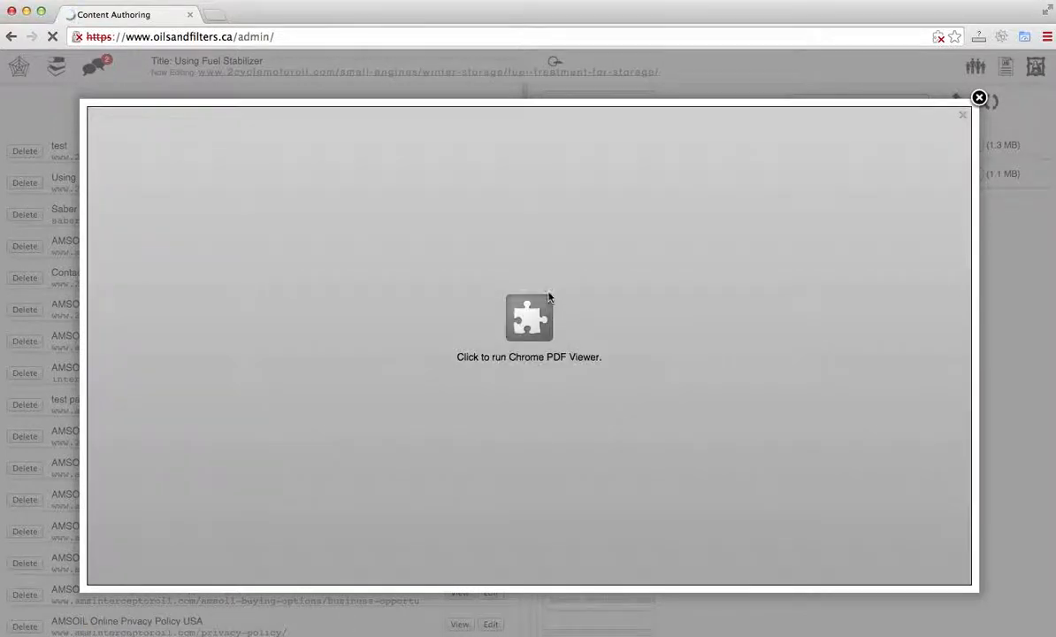
click(548, 297)
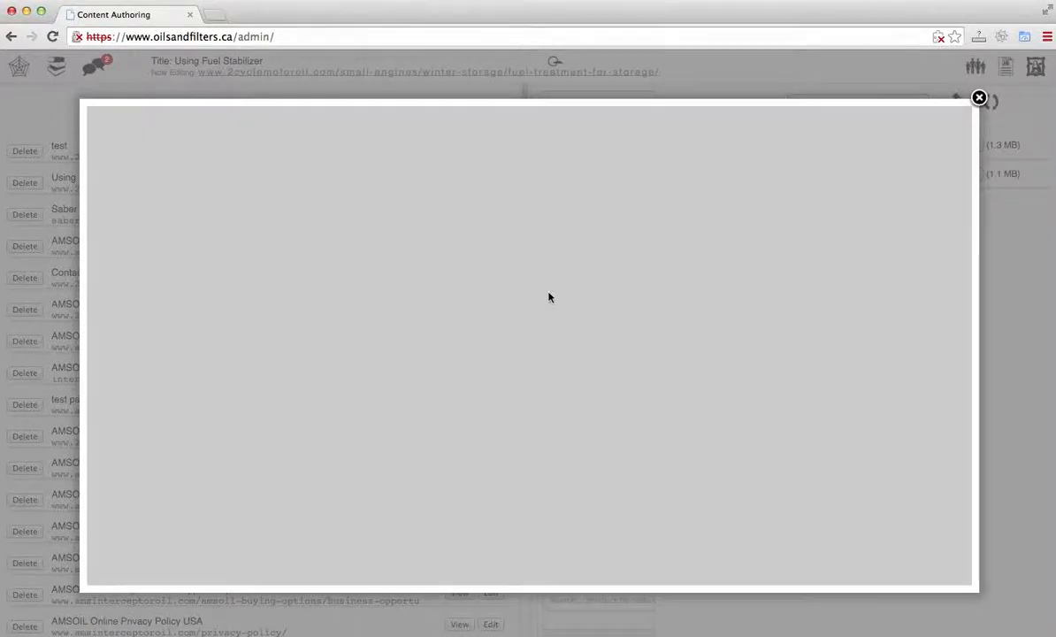
scroll(549, 297, down, 1)
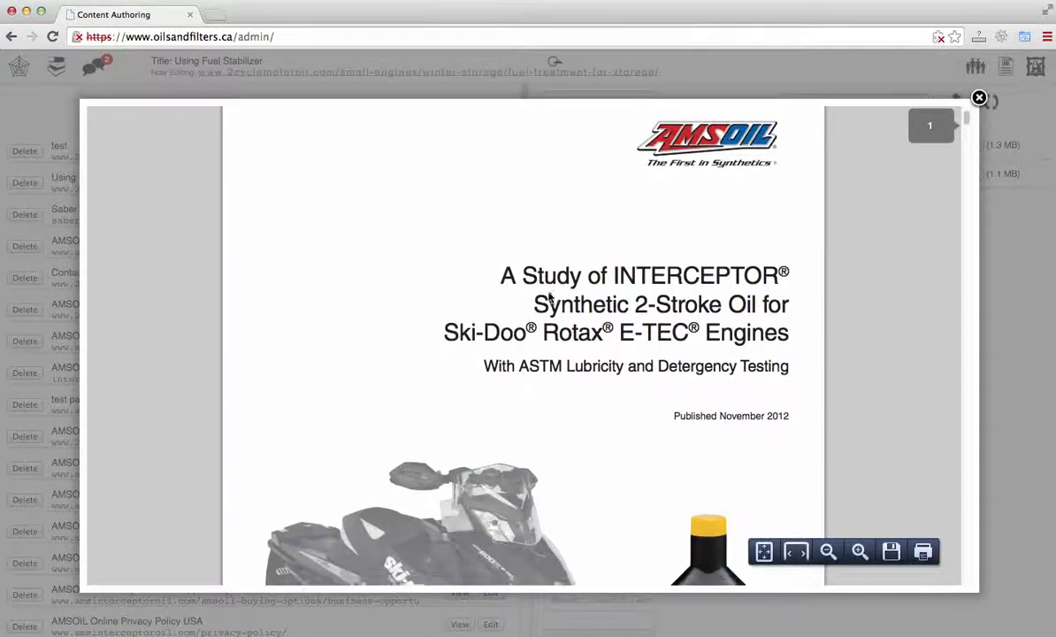
scroll(549, 297, down, 1)
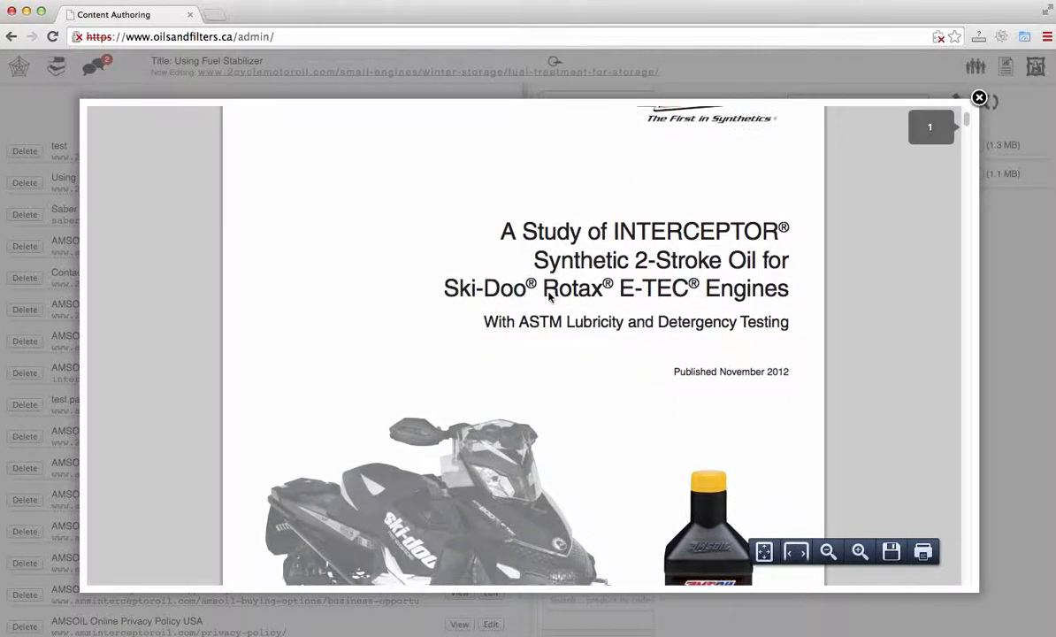
scroll(548, 297, down, 1)
scroll(548, 297, down, 6)
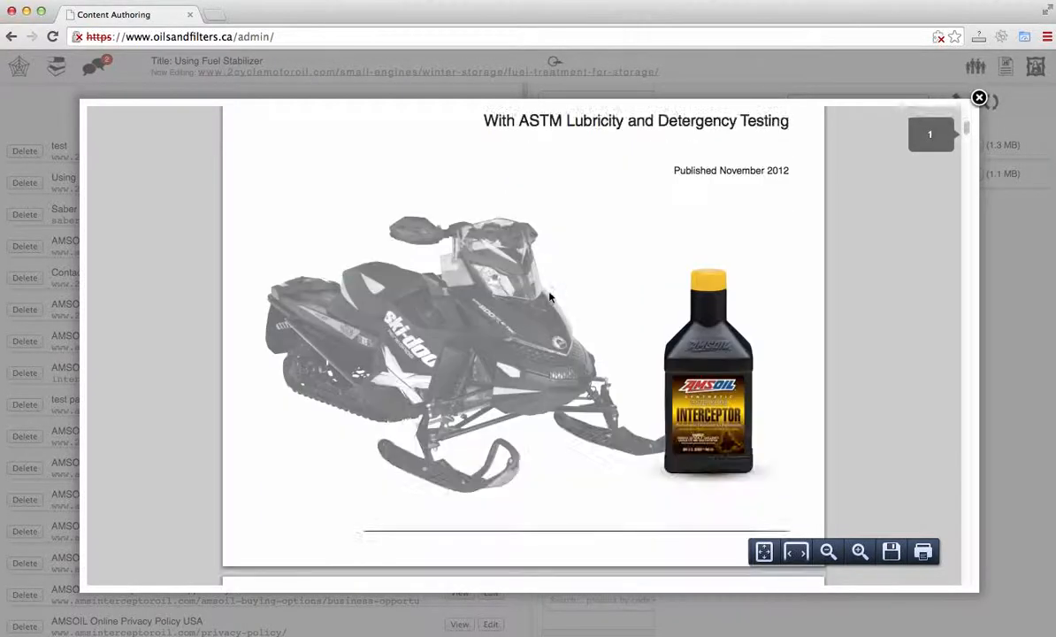
click(979, 97)
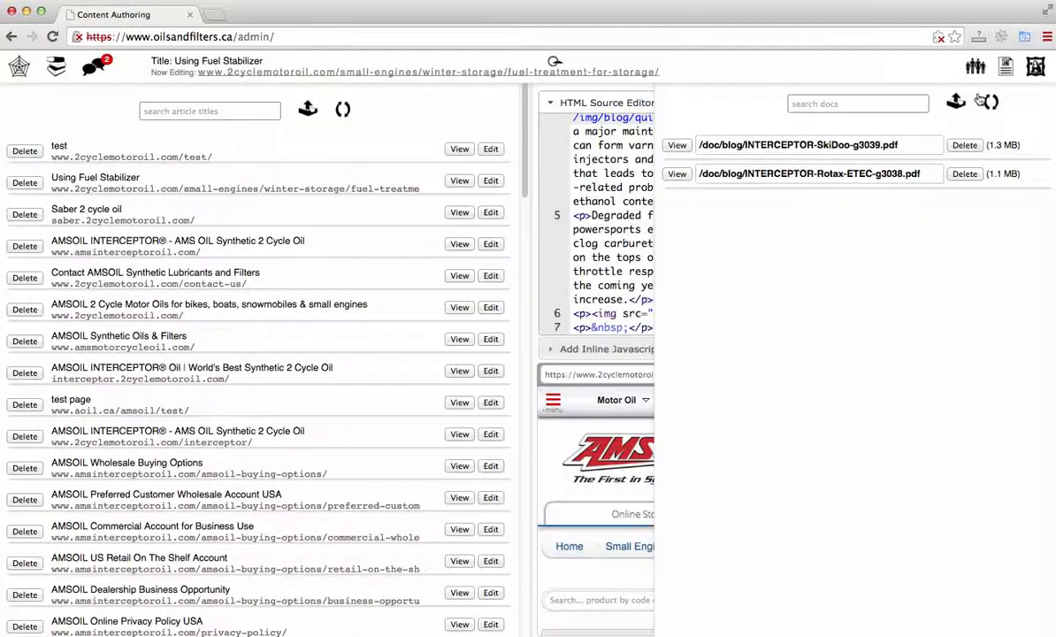
View the INTERCEPTOR-Rotax-ETEC-g3038.pdf case study from the document list and close the viewer
triple_click(793, 175)
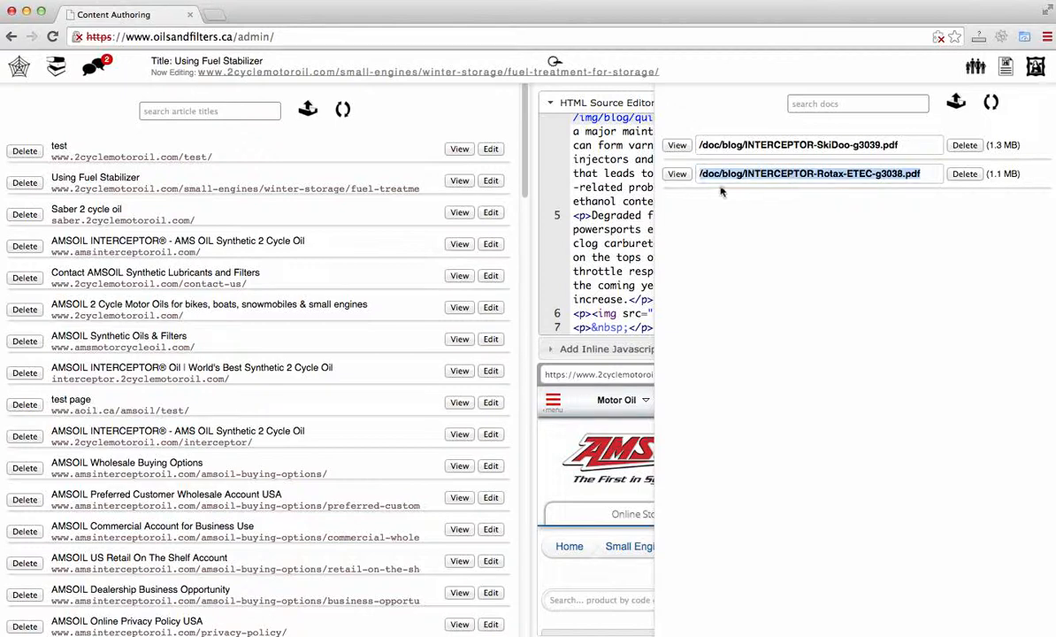
click(677, 174)
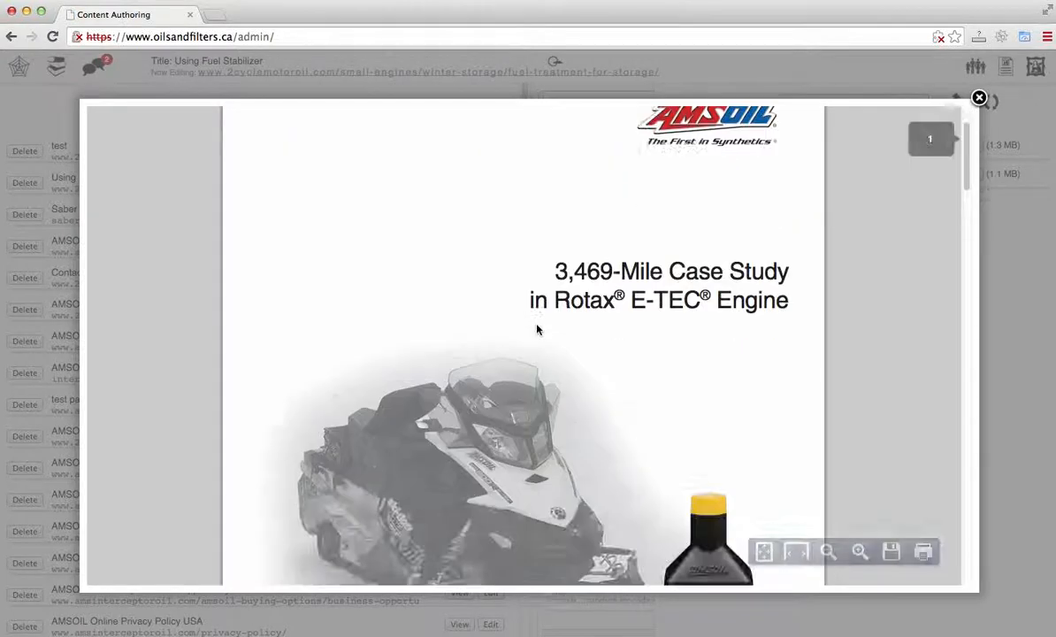
scroll(537, 325, down, 1)
scroll(537, 329, down, 3)
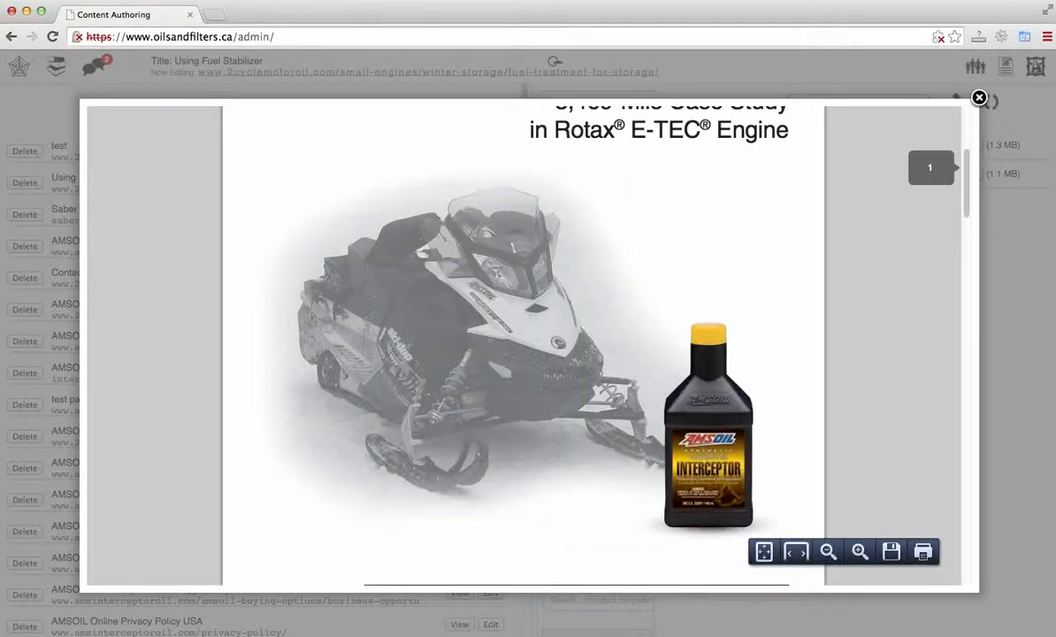
click(979, 98)
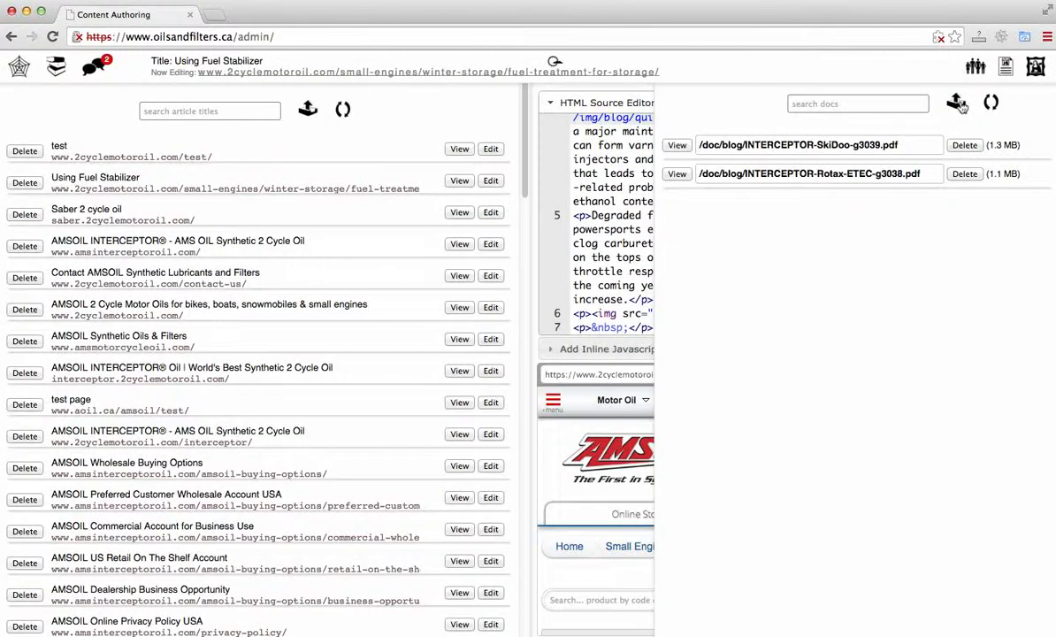
Look at the document upload dialog and close it, and try filtering the documents by "sk" and "rot", clearing the search
click(961, 104)
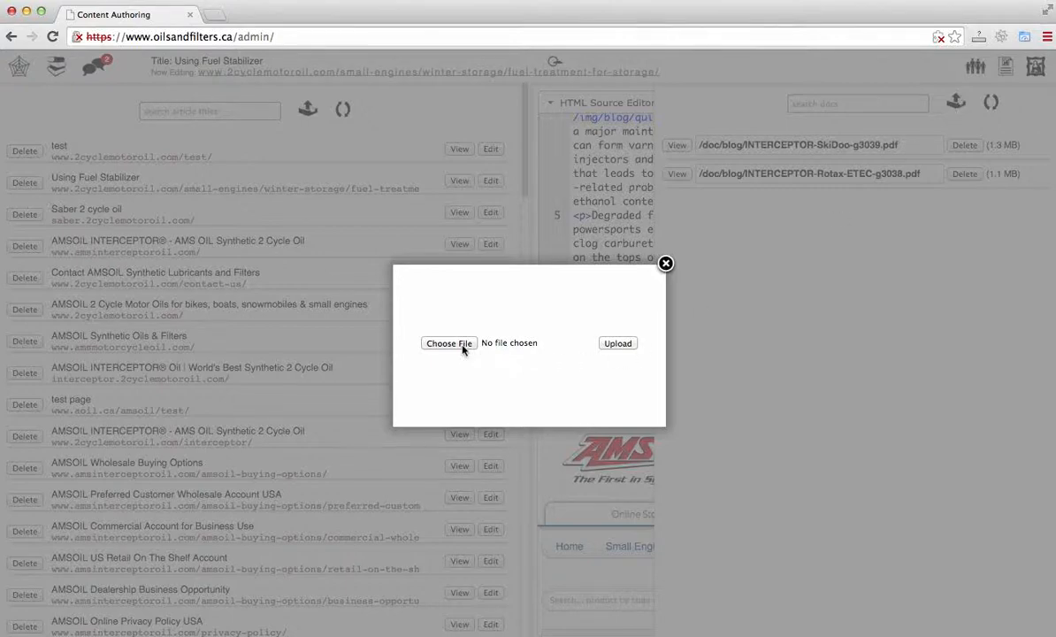
click(666, 263)
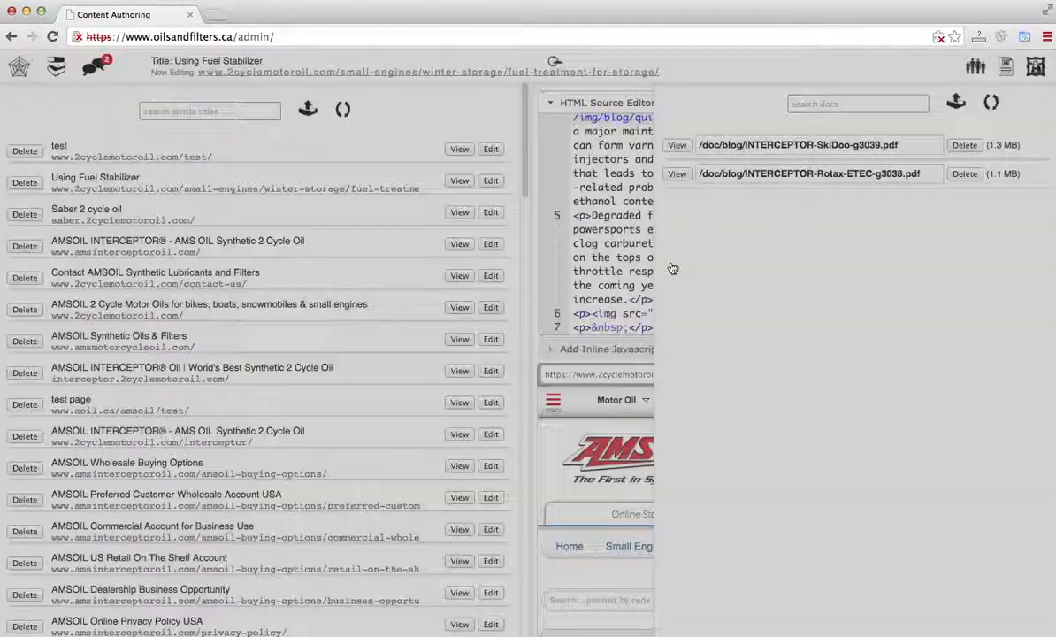
click(789, 101)
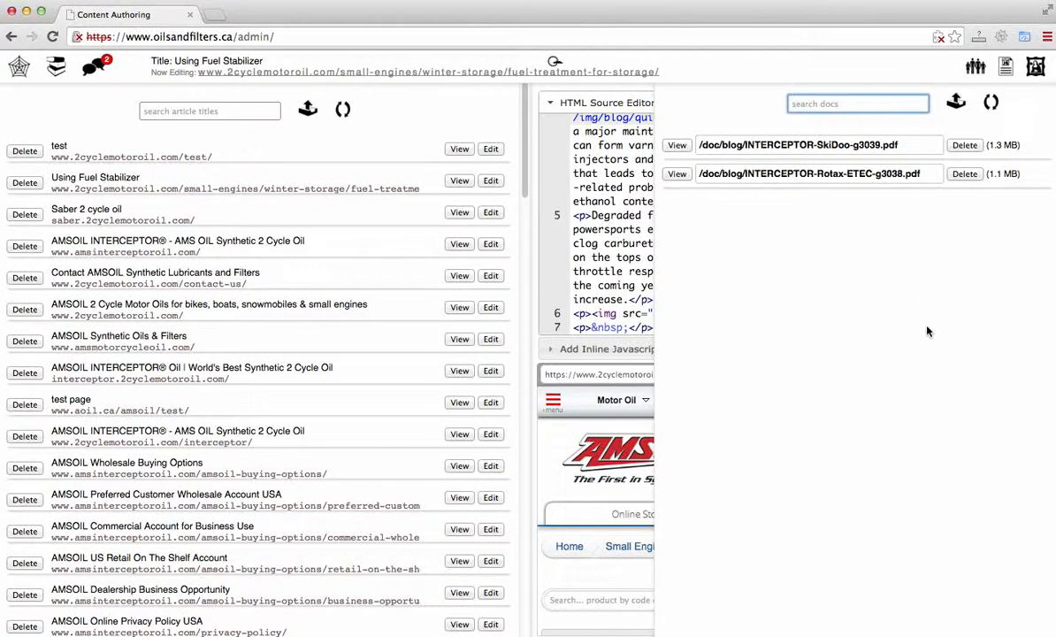
text(sk)
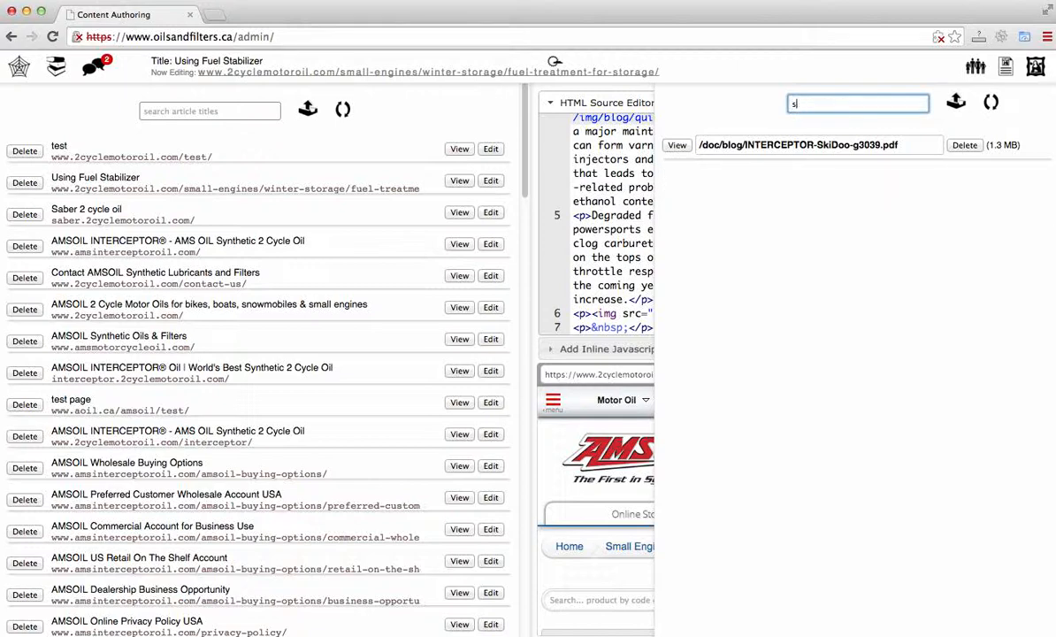
key(BackSpace)
text(rot)
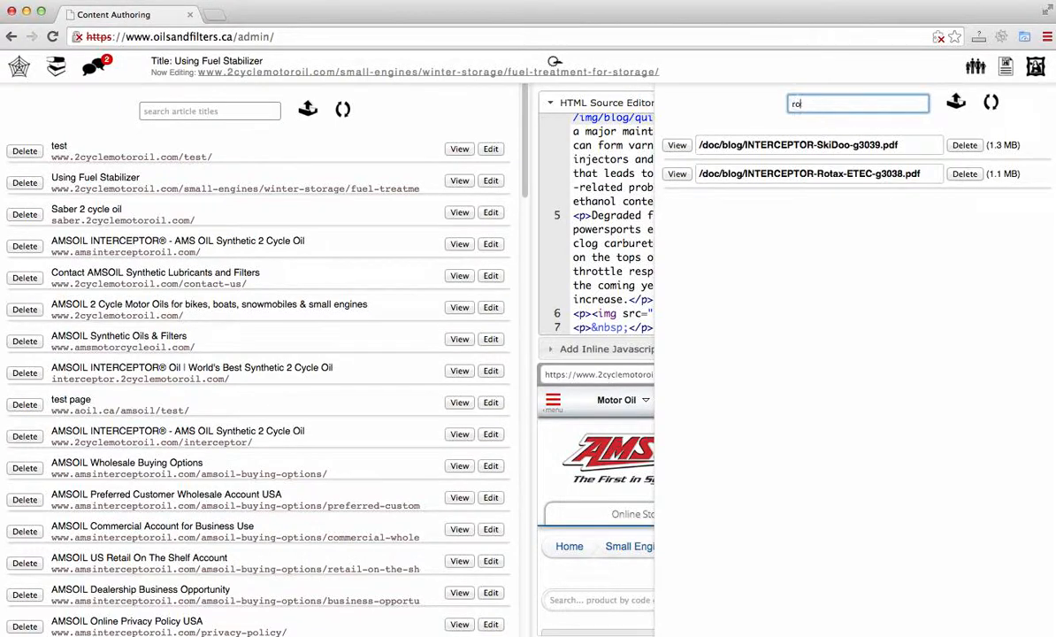
key(BackSpace)
key(BackSpace)
key(BackSpace)
Dismiss the article list and the domain manager to get back to the "Using Fuel Stabilizer" article in the editor
click(403, 189)
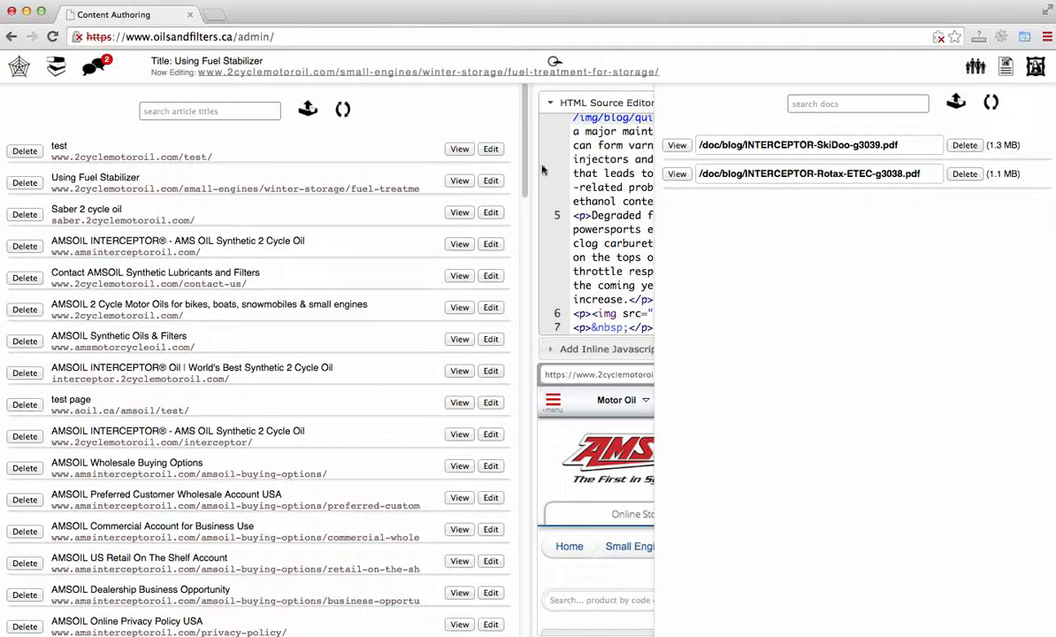
scroll(602, 513, down, 3)
scroll(623, 530, down, 2)
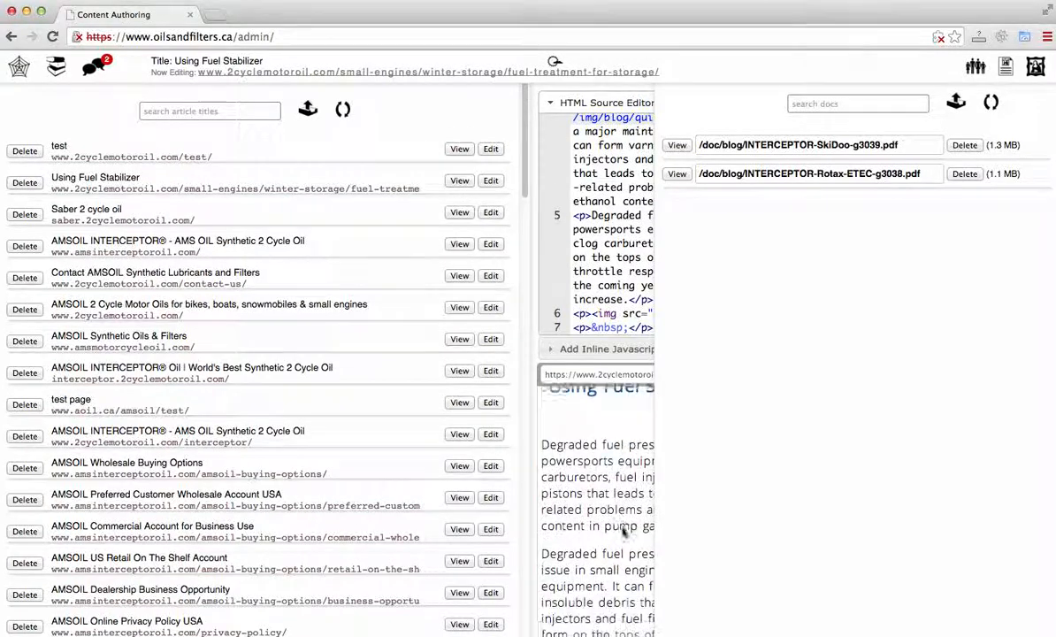
click(24, 70)
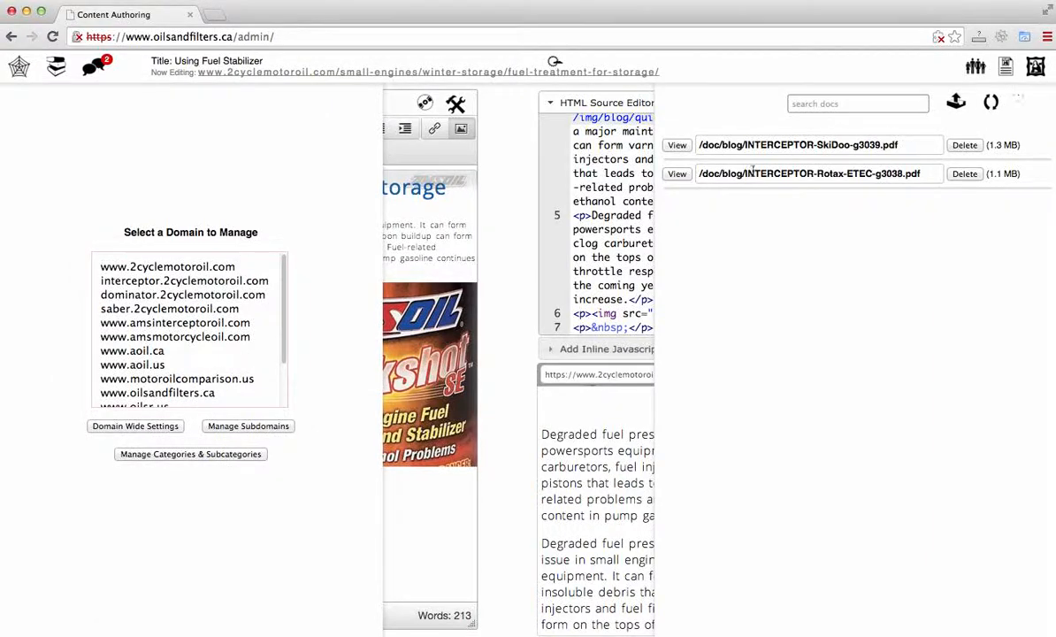
click(24, 70)
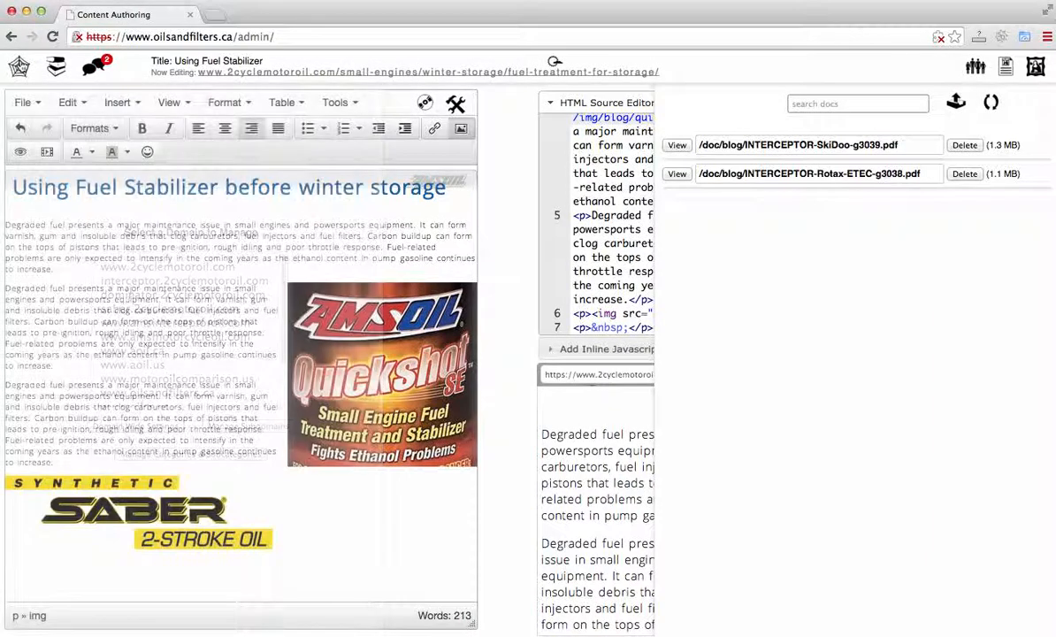
Copy the path of INTERCEPTOR-SkiDoo-g3039.pdf from the document list and close the document manager
click(913, 147)
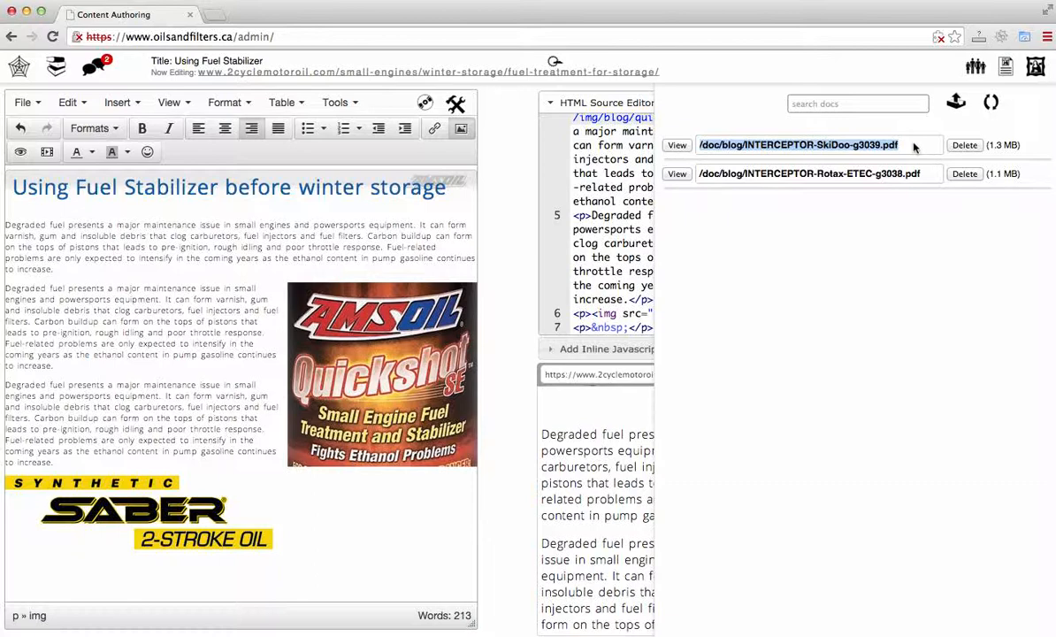
right_click(855, 147)
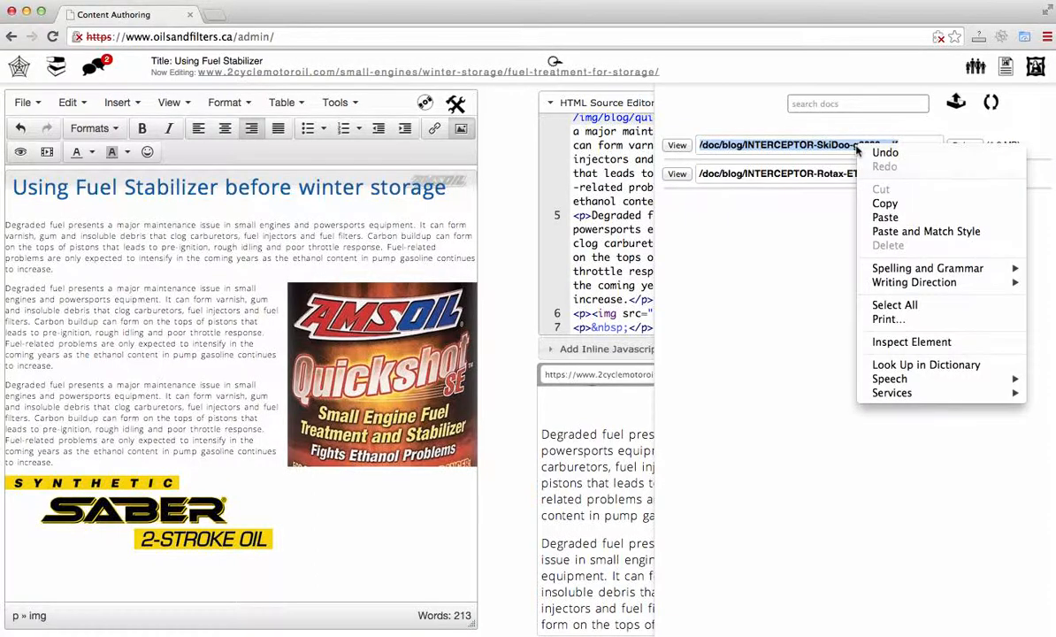
click(884, 203)
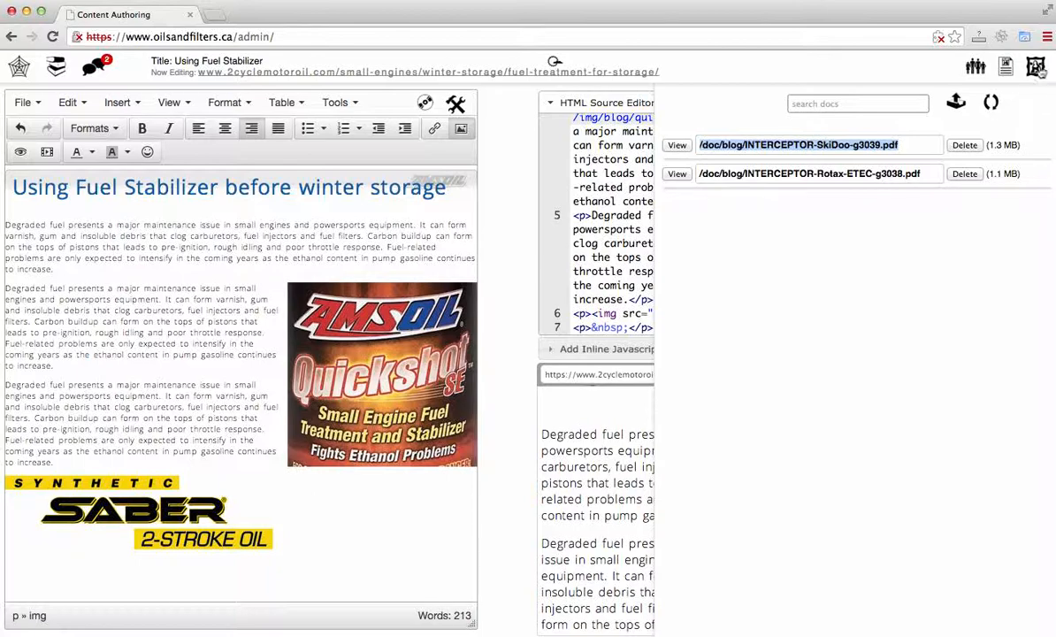
click(1009, 70)
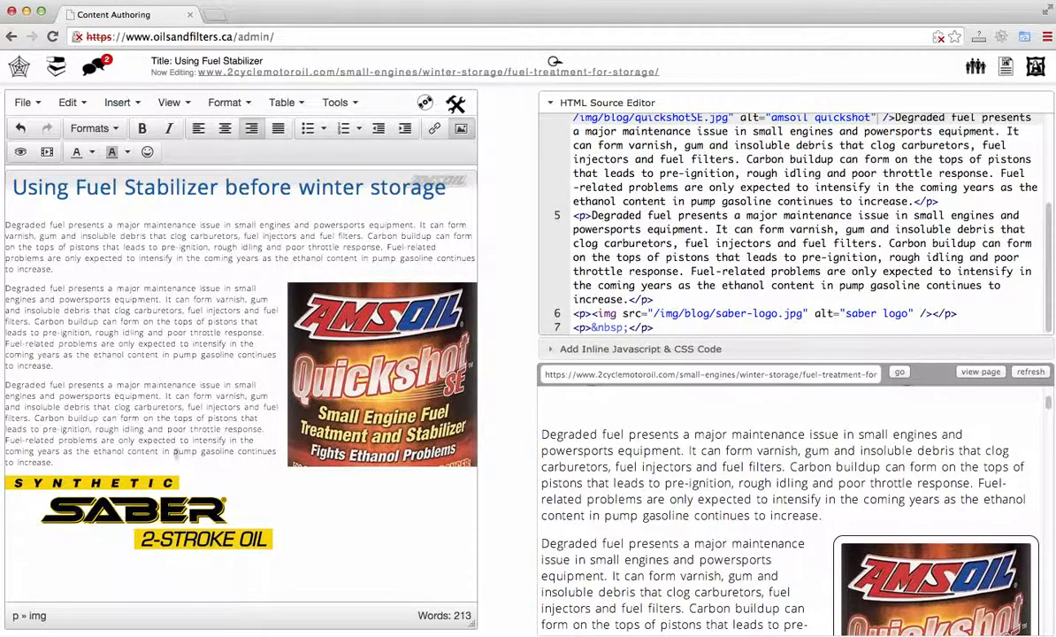
Add a new paragraph reading "Click here to download test results" above the Saber logo in the article
click(128, 460)
key(Return)
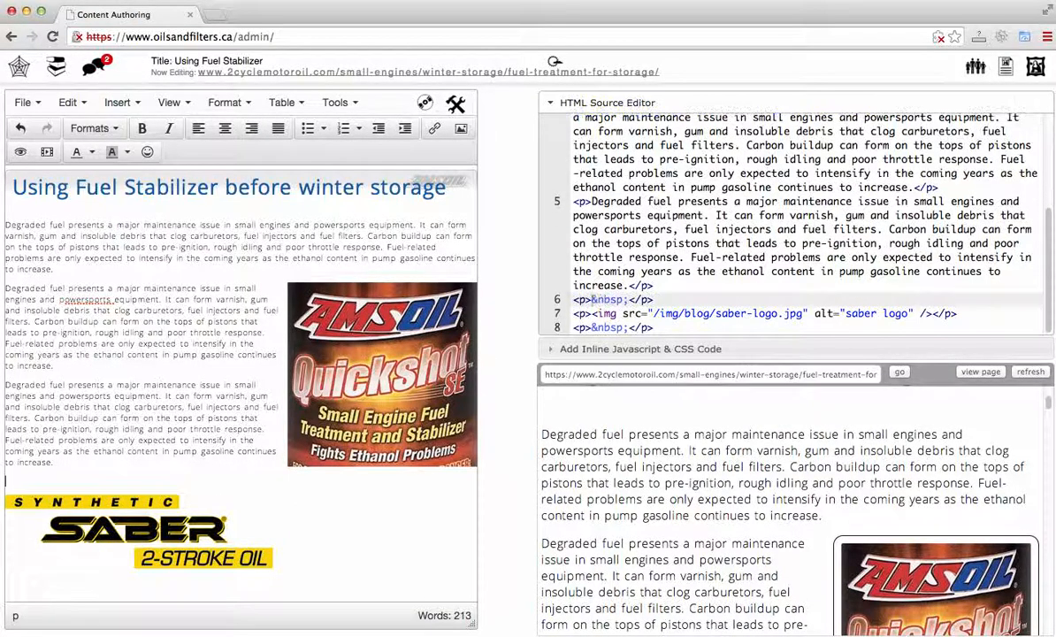
text(Click )
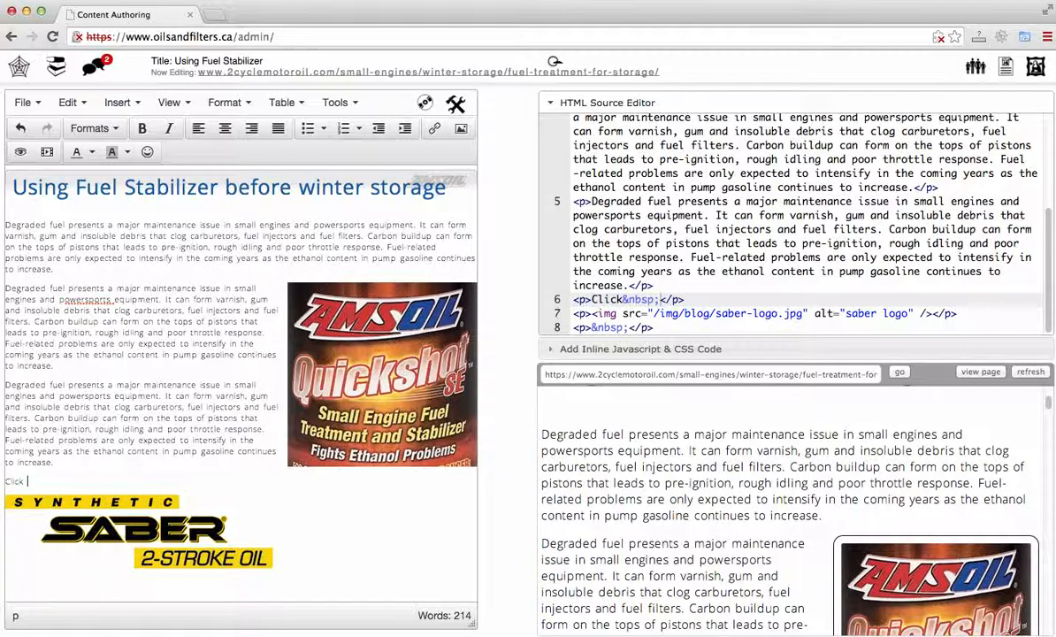
text(here)
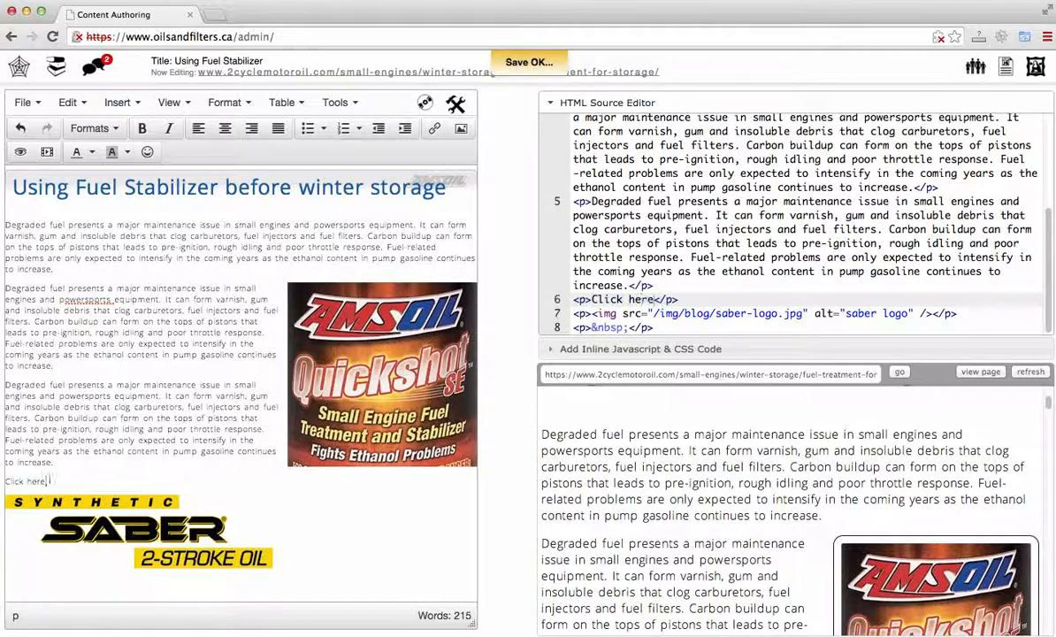
text( to down)
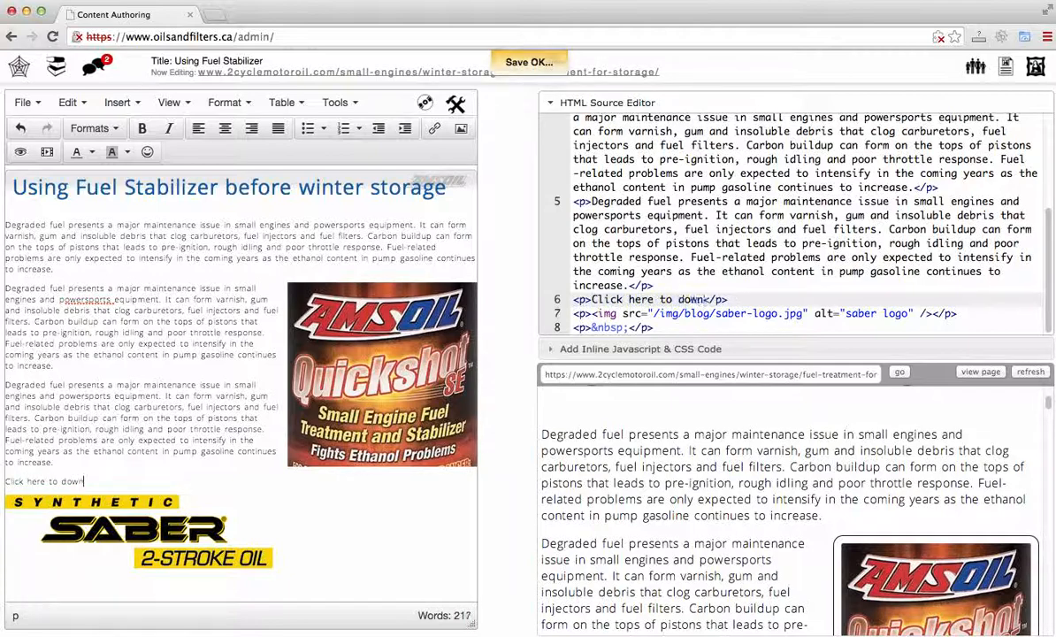
text(load )
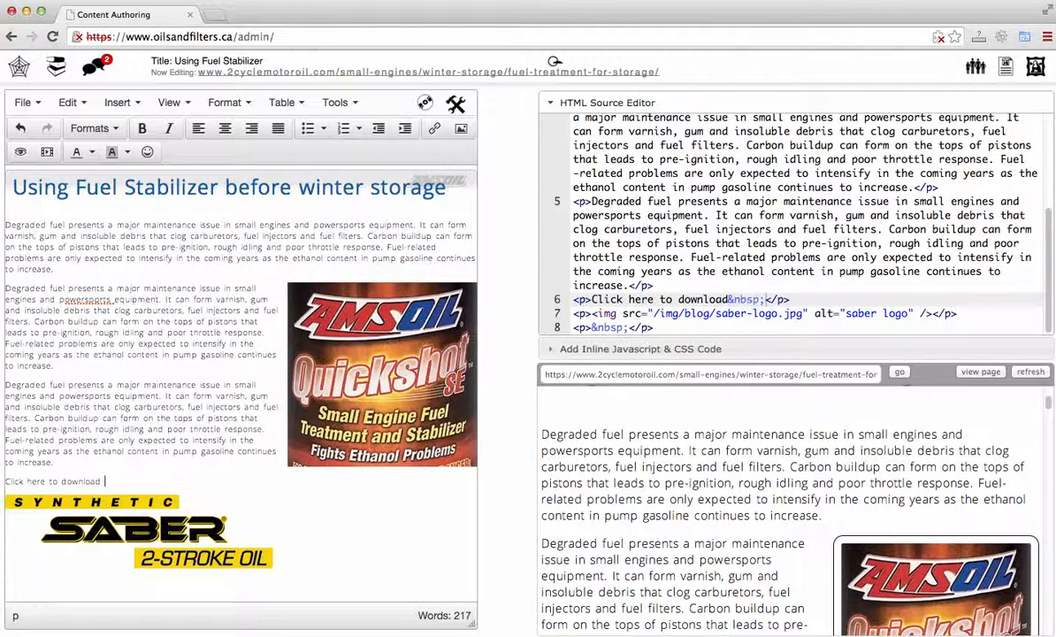
text(test res)
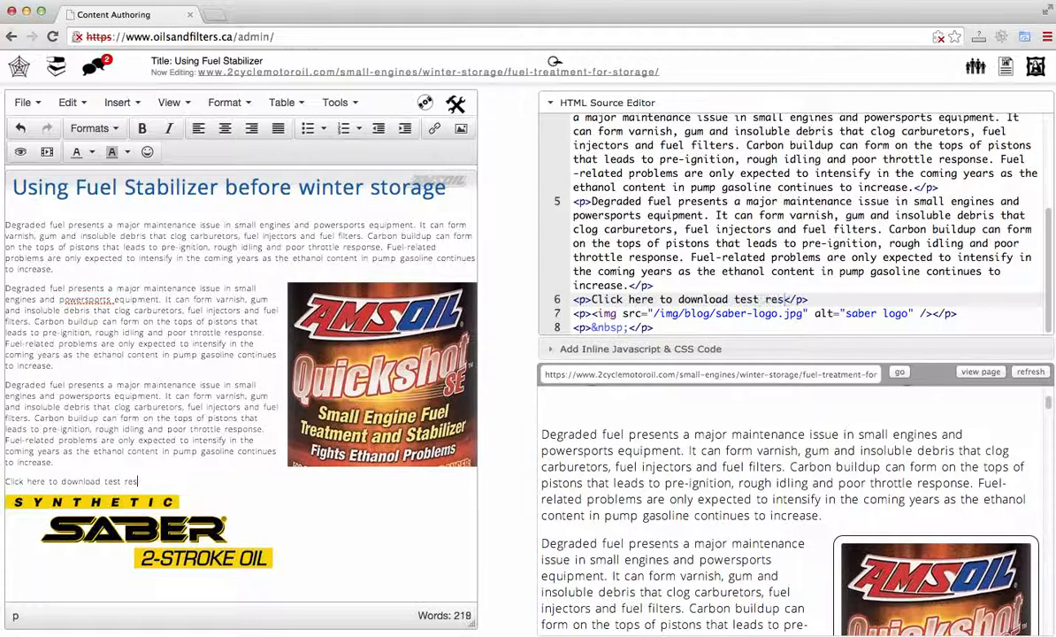
text(ults)
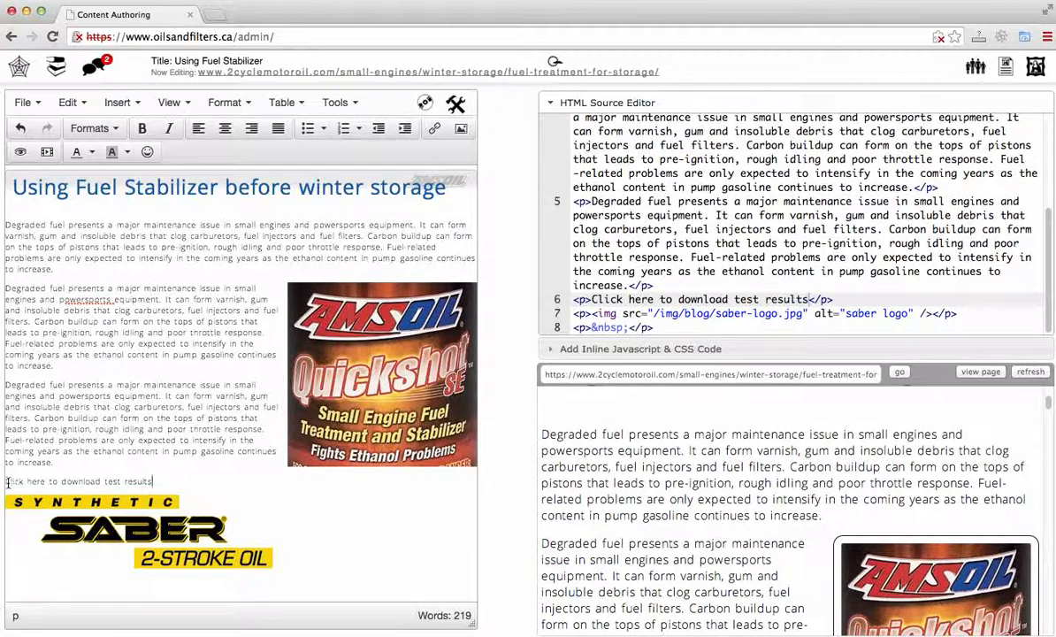
Link the words "Click here" to the copied path "/doc/blog/INTERCEPTOR-SkiDoo-g3039.pdf" with the target set to New window
drag(7, 481, 46, 482)
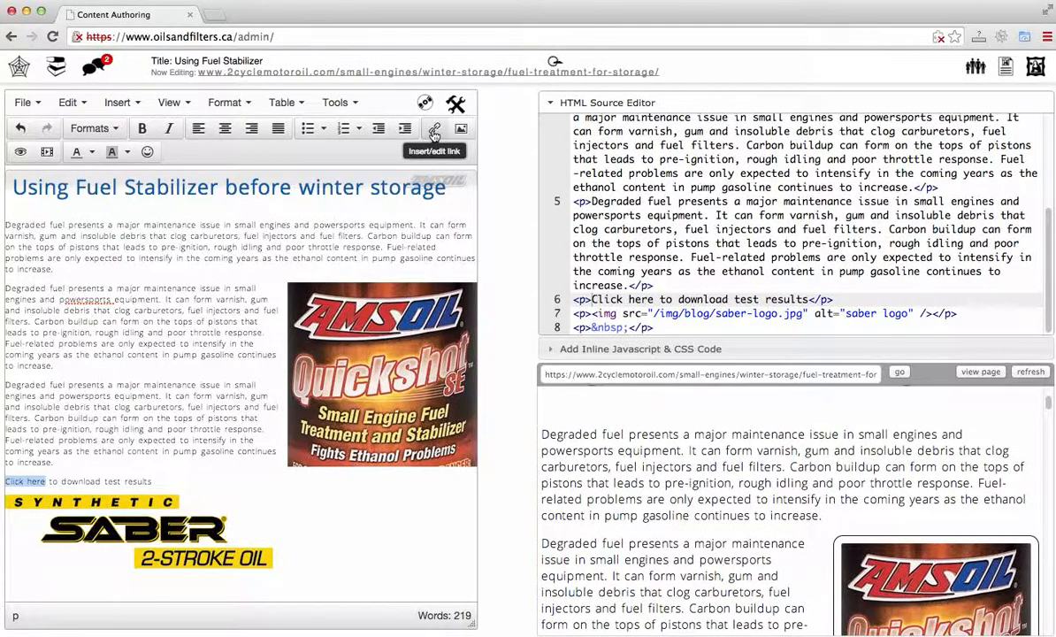
click(434, 132)
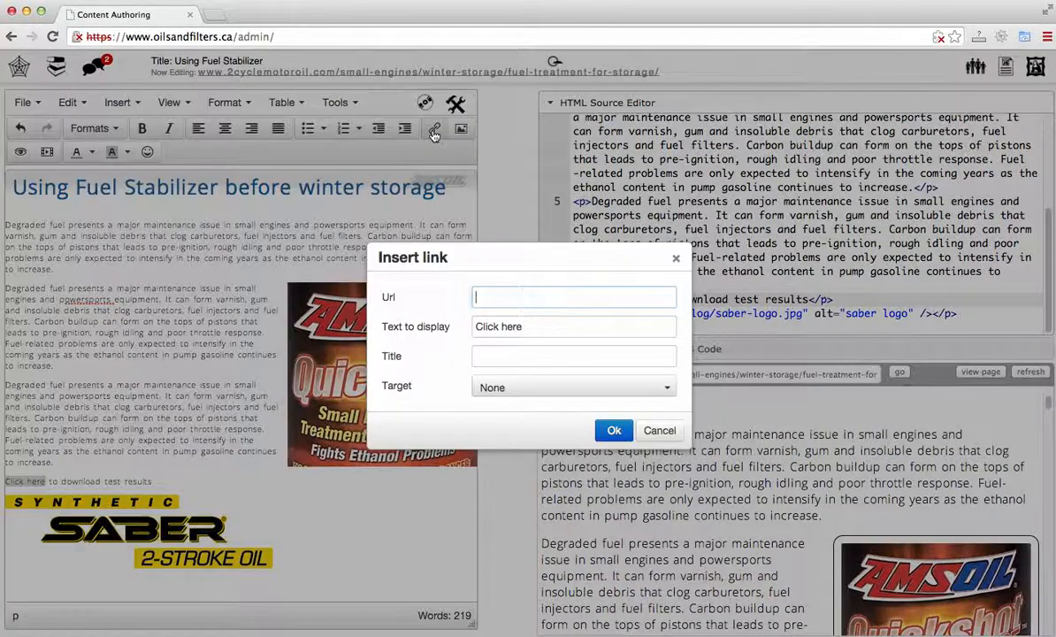
right_click(541, 296)
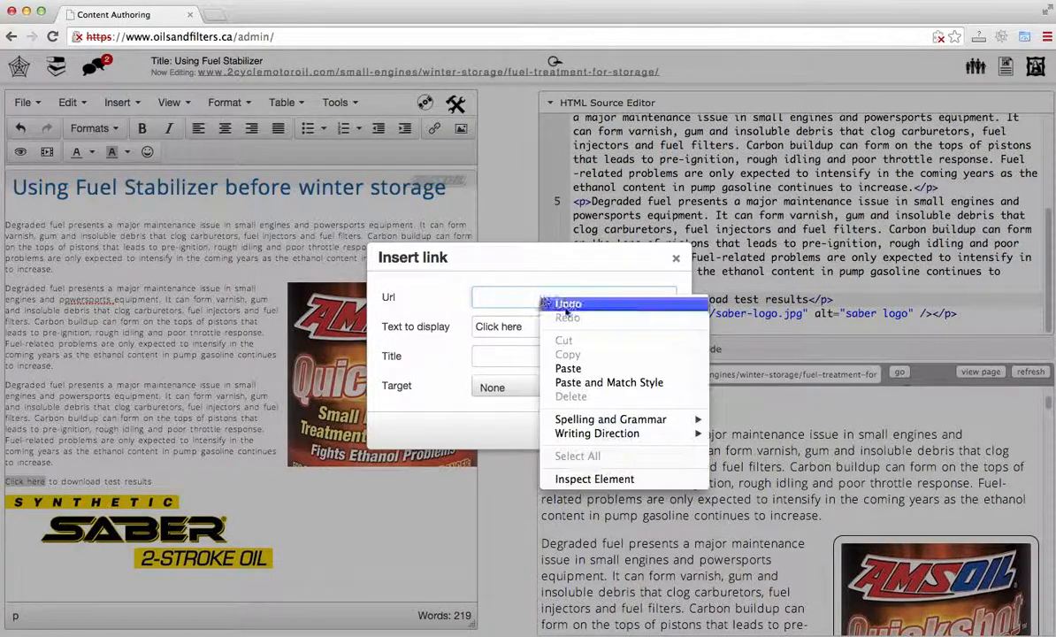
click(568, 368)
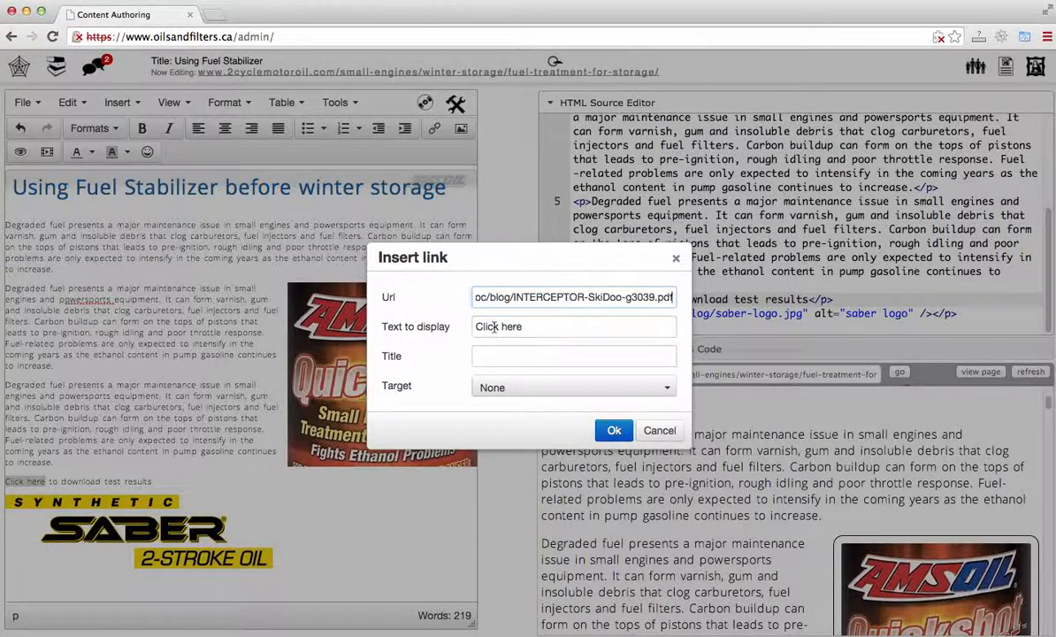
key(Left)
key(Left)
key(Left)
key(Left)
key(Left)
key(Left)
key(Left)
key(Left)
key(Left)
key(Left)
key(Left)
key(Left)
key(Left)
key(Left)
key(Left)
key(Left)
key(Left)
key(Left)
key(Left)
key(Left)
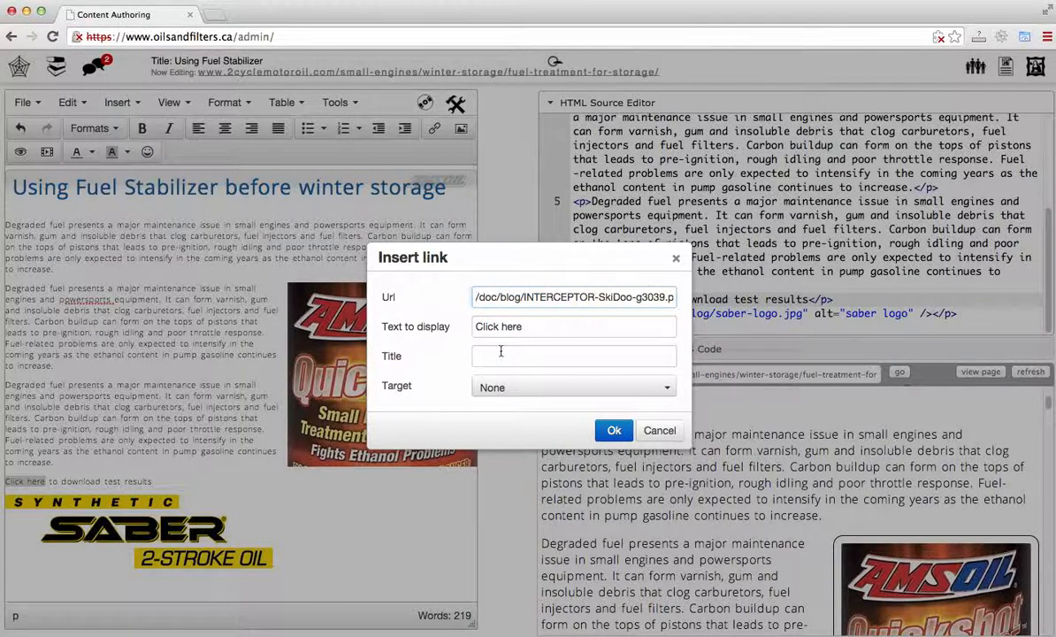
click(571, 391)
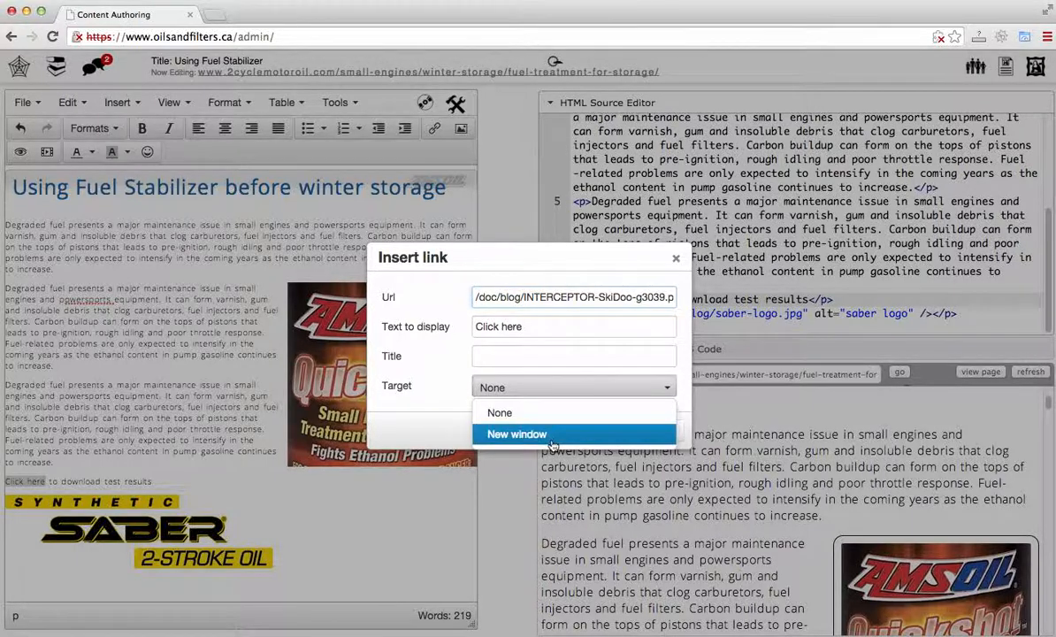
click(516, 433)
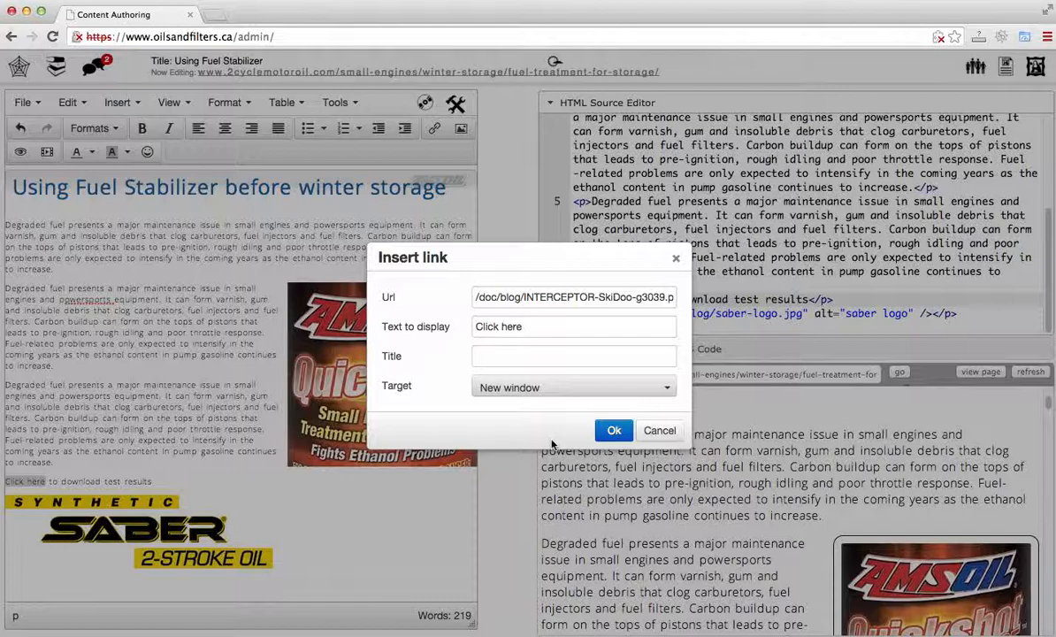
click(610, 431)
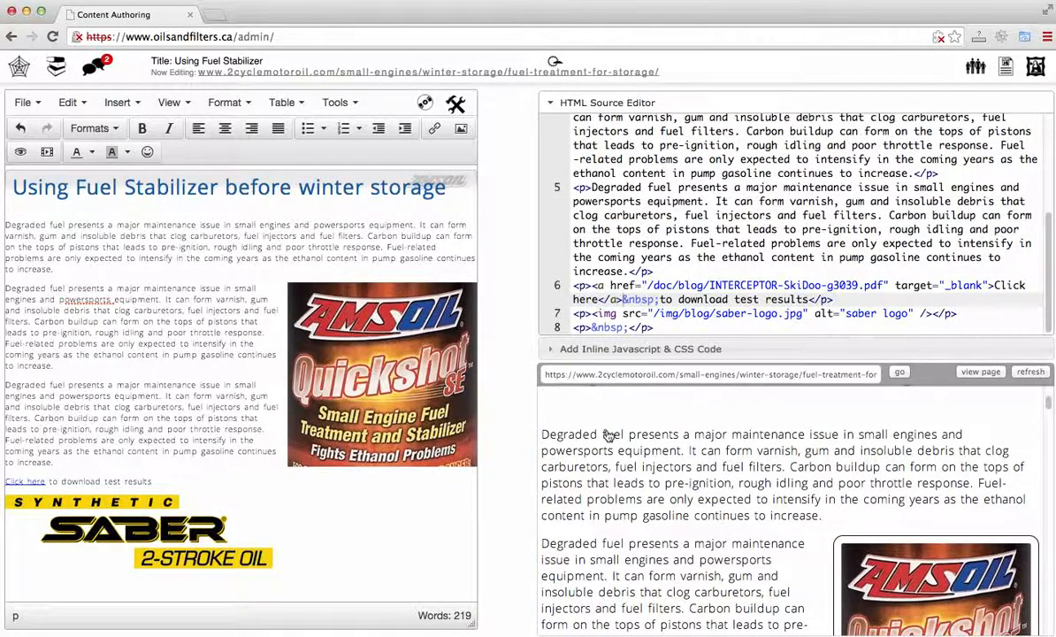
Review the article in a full-page preview down to the download line and Saber logo, and close the preview
scroll(649, 486, down, 3)
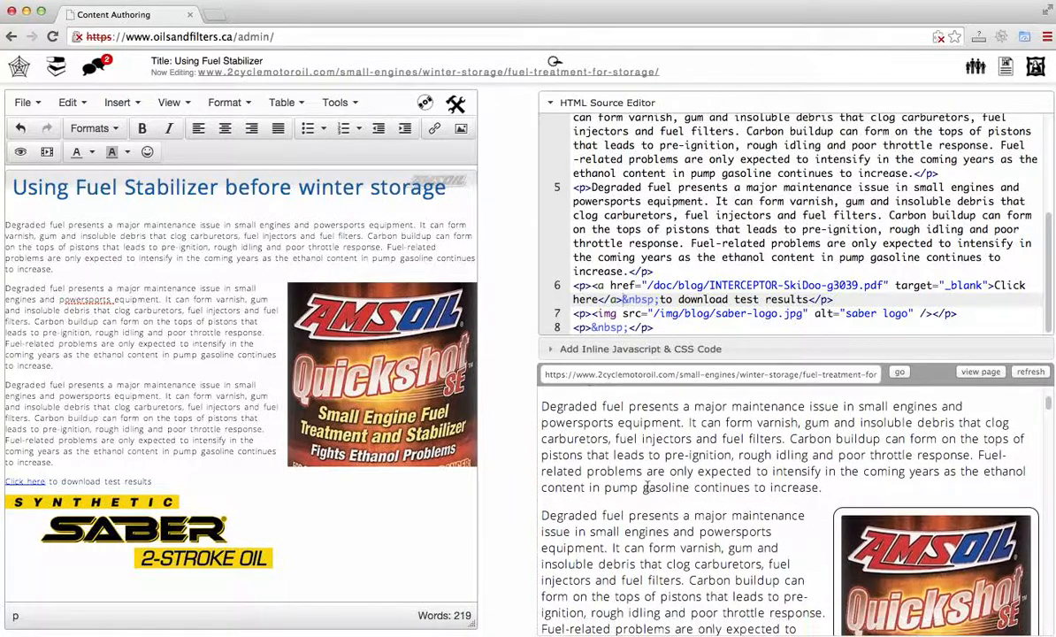
scroll(649, 486, down, 3)
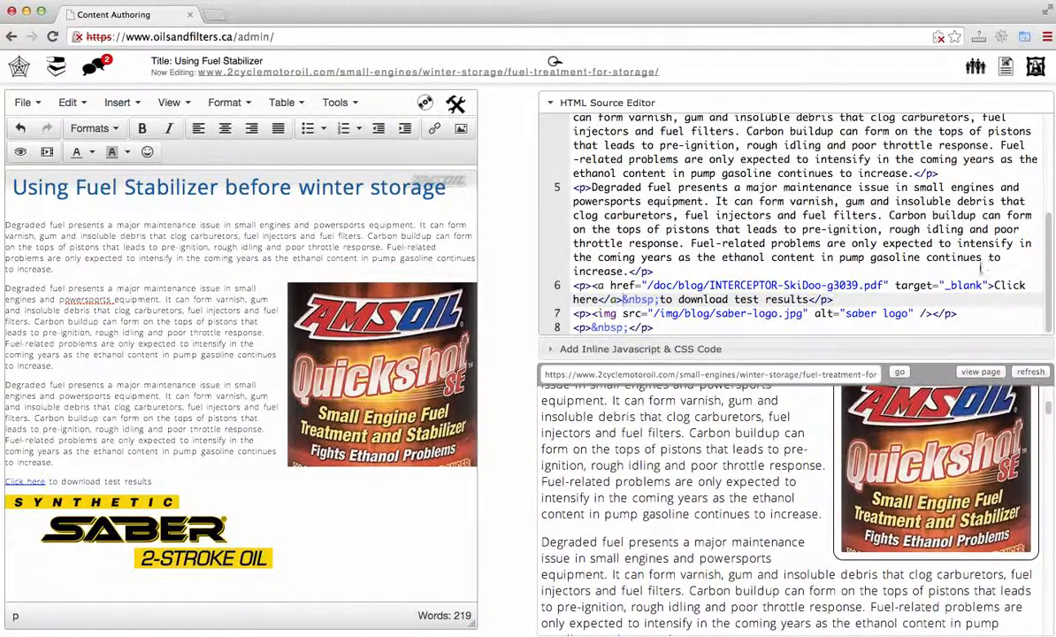
click(396, 76)
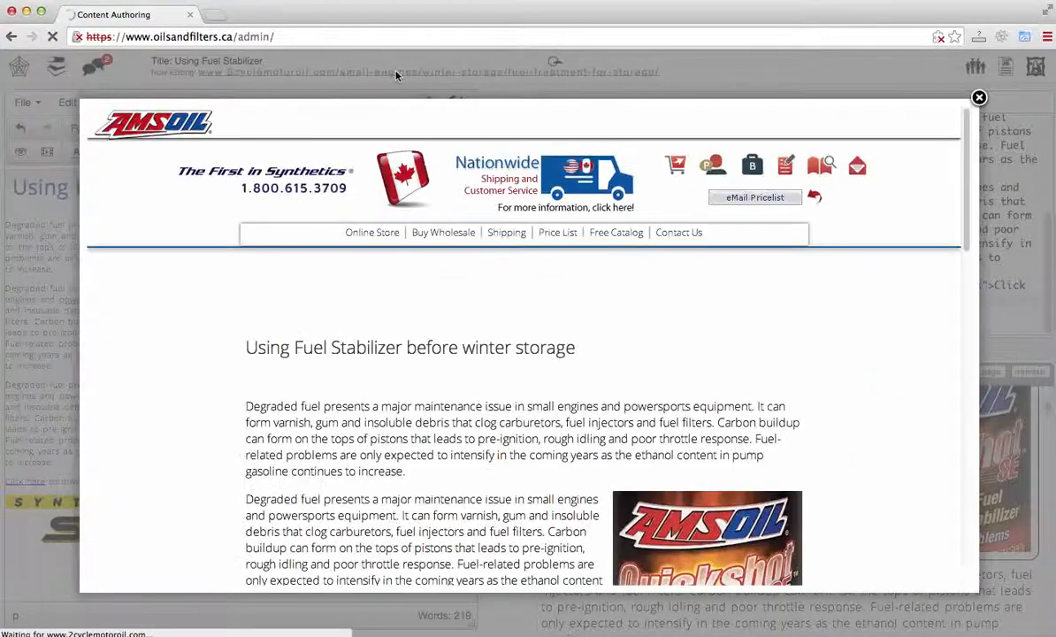
scroll(424, 395, down, 3)
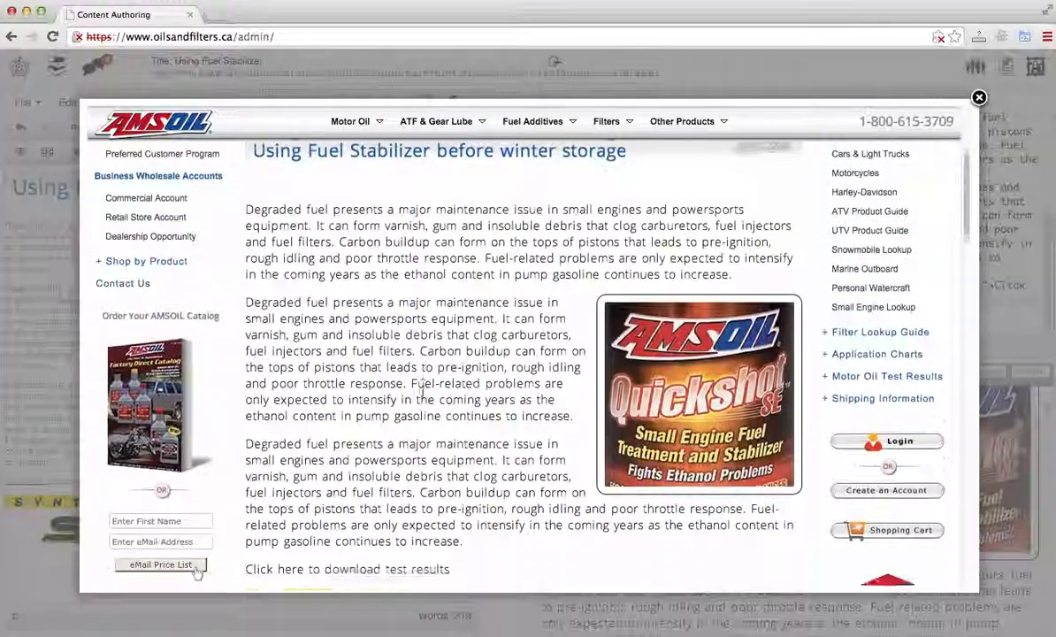
scroll(423, 393, down, 2)
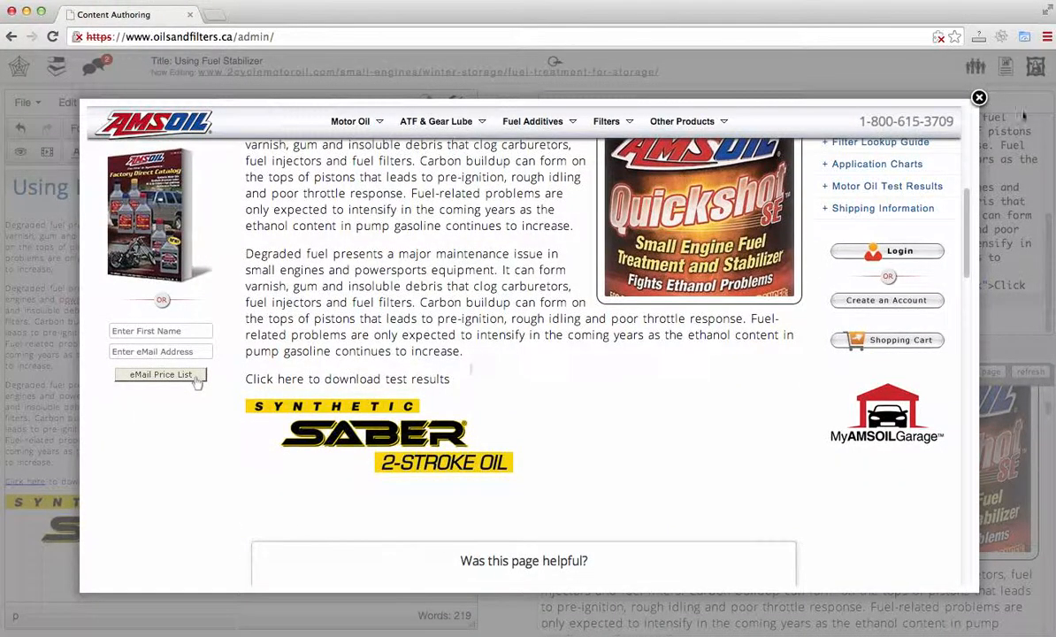
click(986, 104)
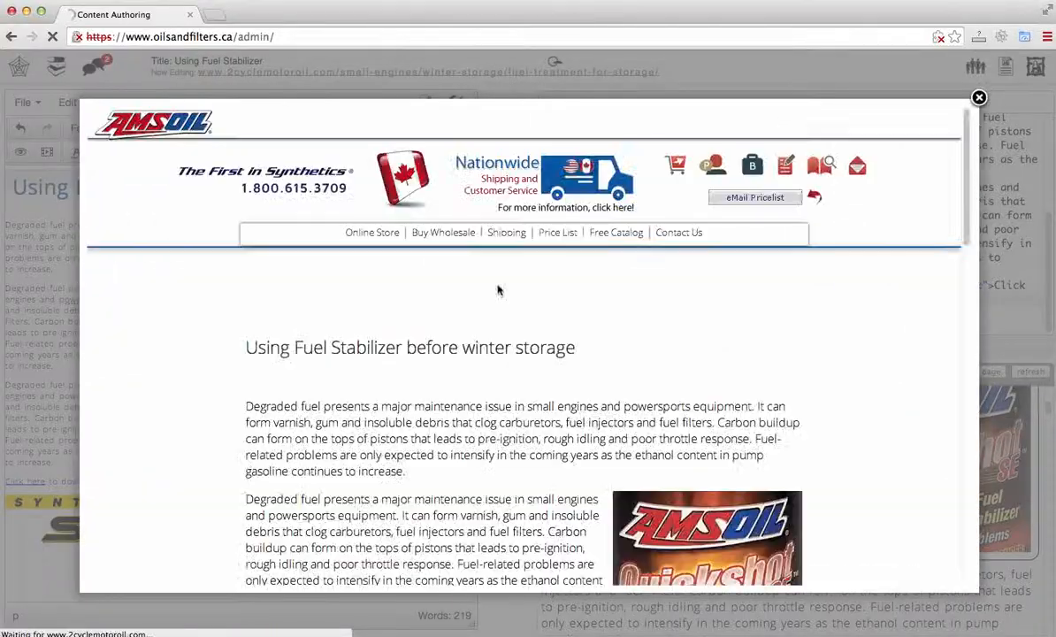
Test the "Click here" link in a fresh page preview and load INTERCEPTOR-SkiDoo-g3039.pdf in the PDF viewer
scroll(499, 292, down, 5)
scroll(498, 294, down, 2)
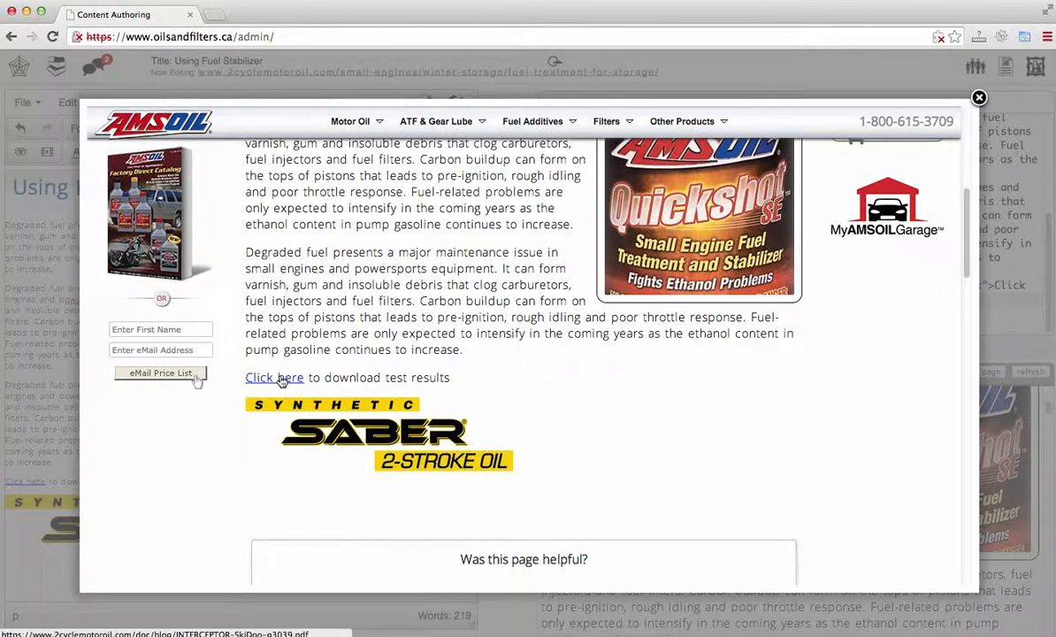
click(281, 378)
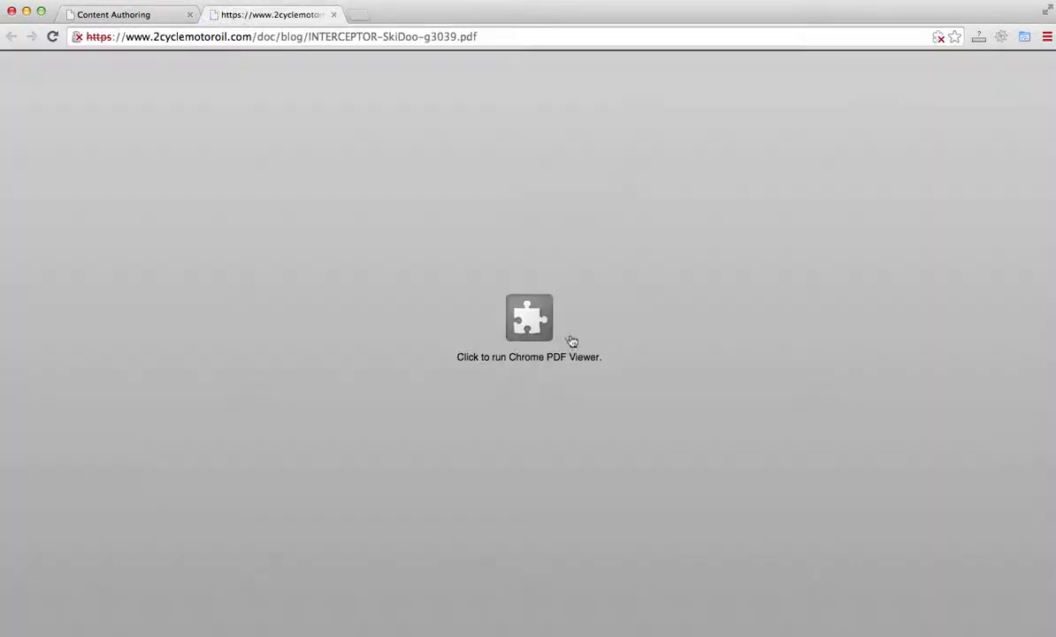
click(508, 309)
Skim the first pages of the test results PDF, and close both the PDF and the page preview
scroll(540, 331, down, 3)
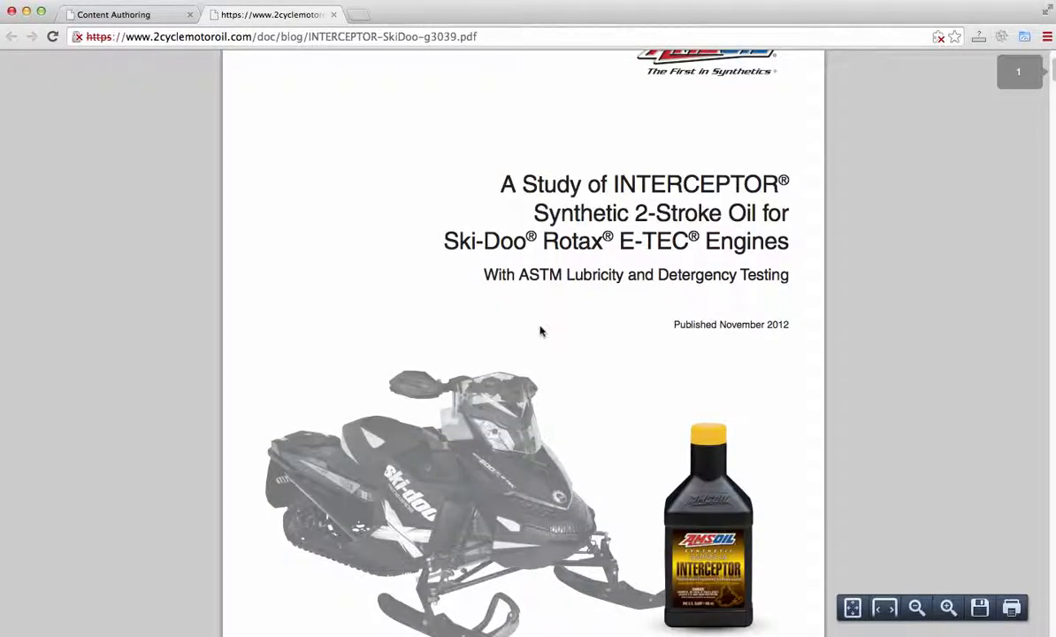
scroll(540, 331, down, 20)
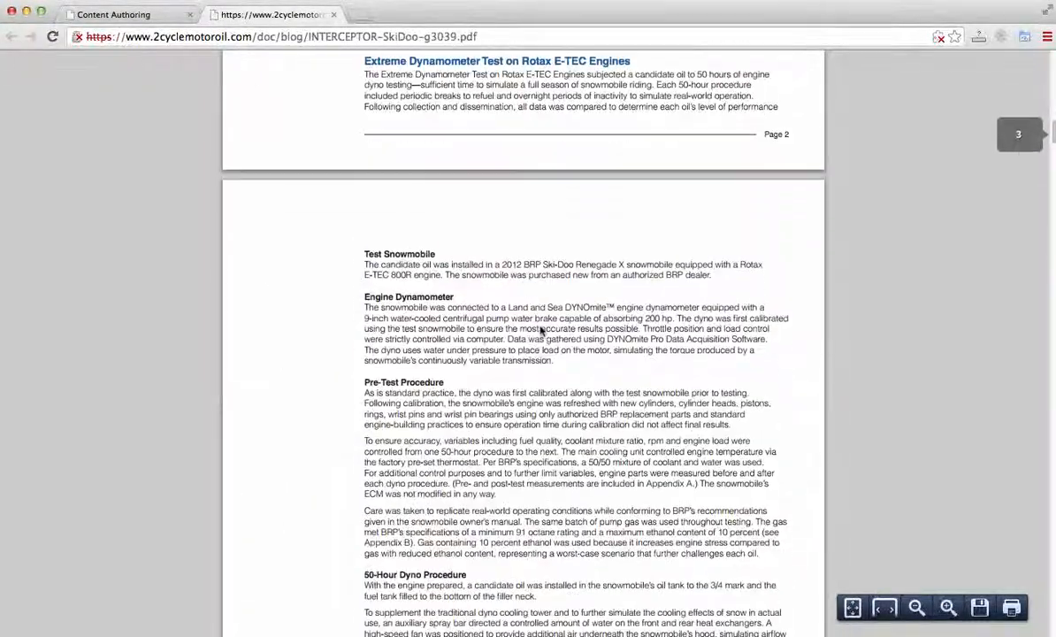
scroll(540, 331, down, 4)
scroll(540, 332, up, 10)
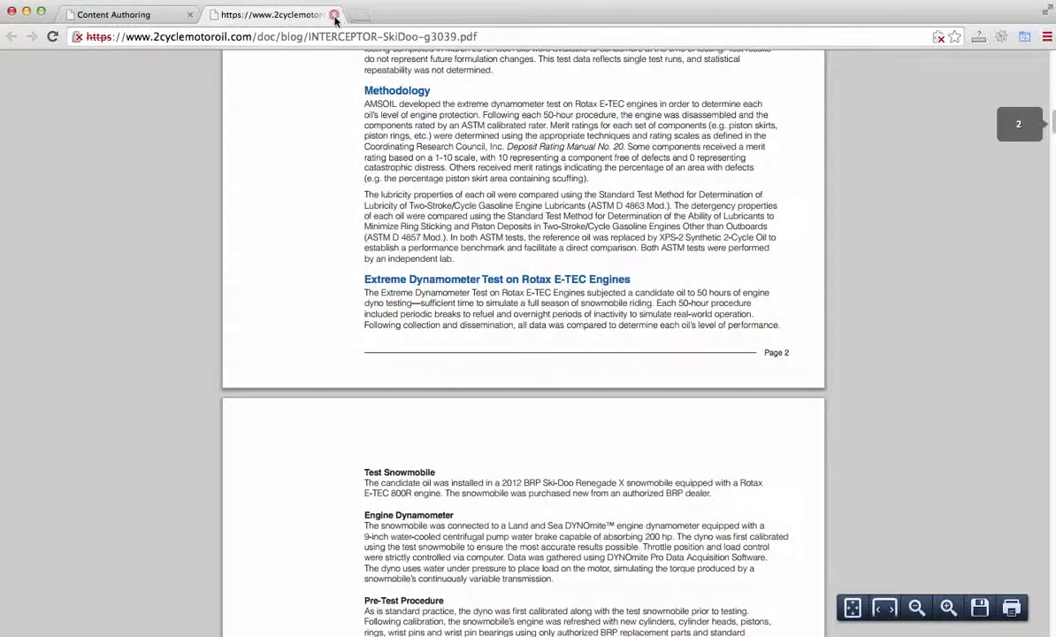
click(334, 16)
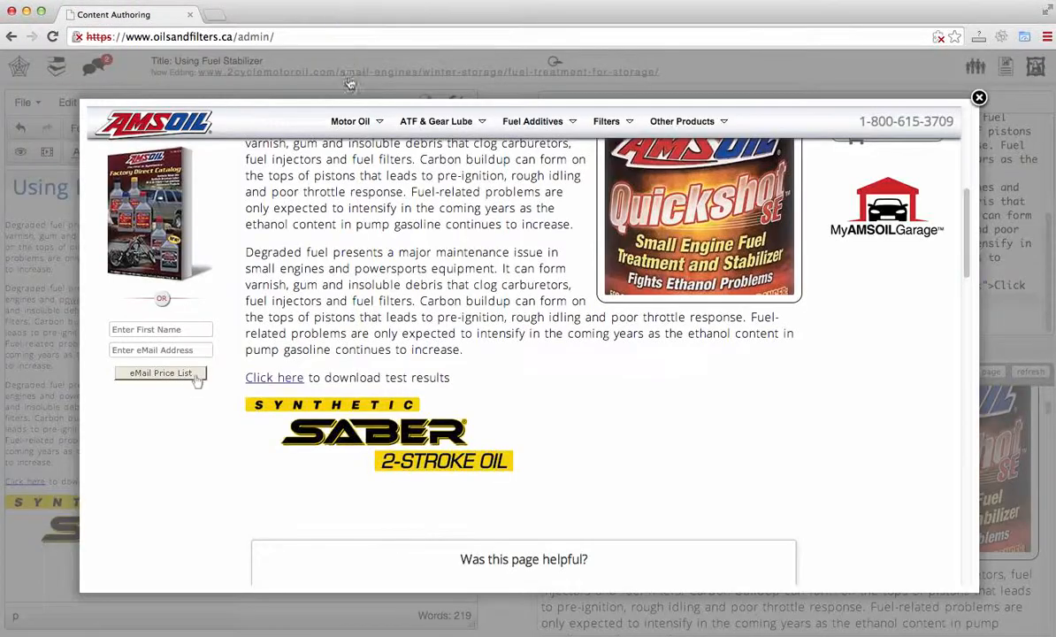
click(979, 98)
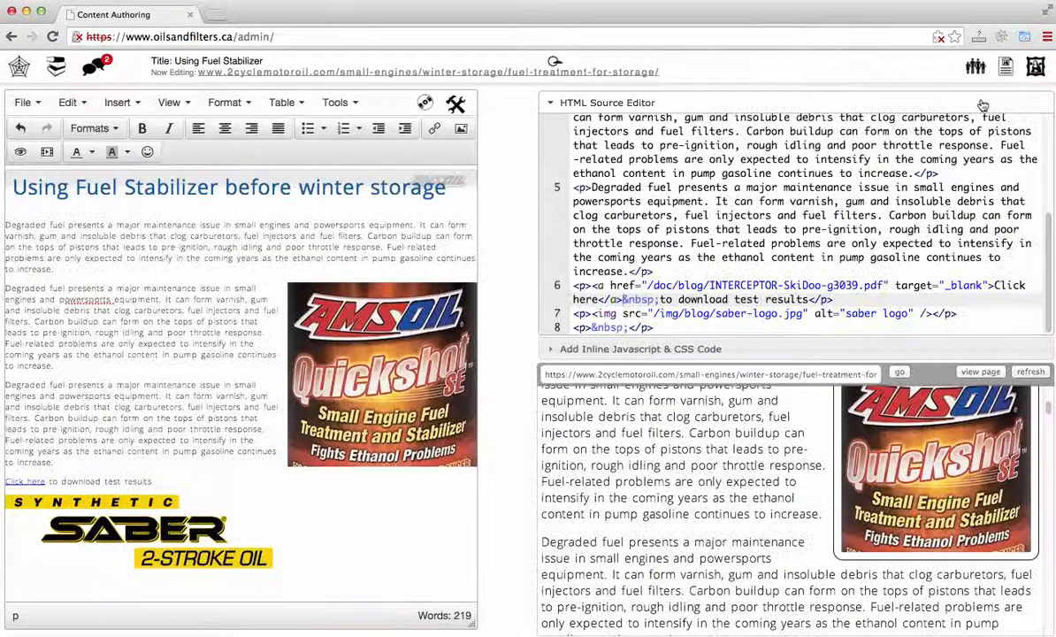
Show the image library alongside the domain manager and look through the list of domains
click(1037, 68)
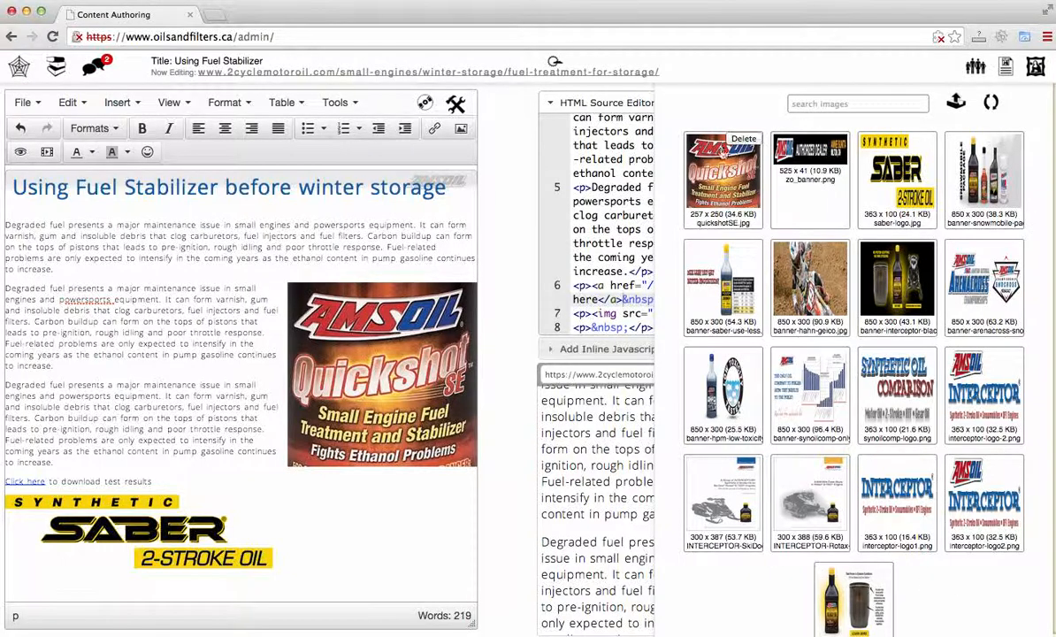
click(18, 69)
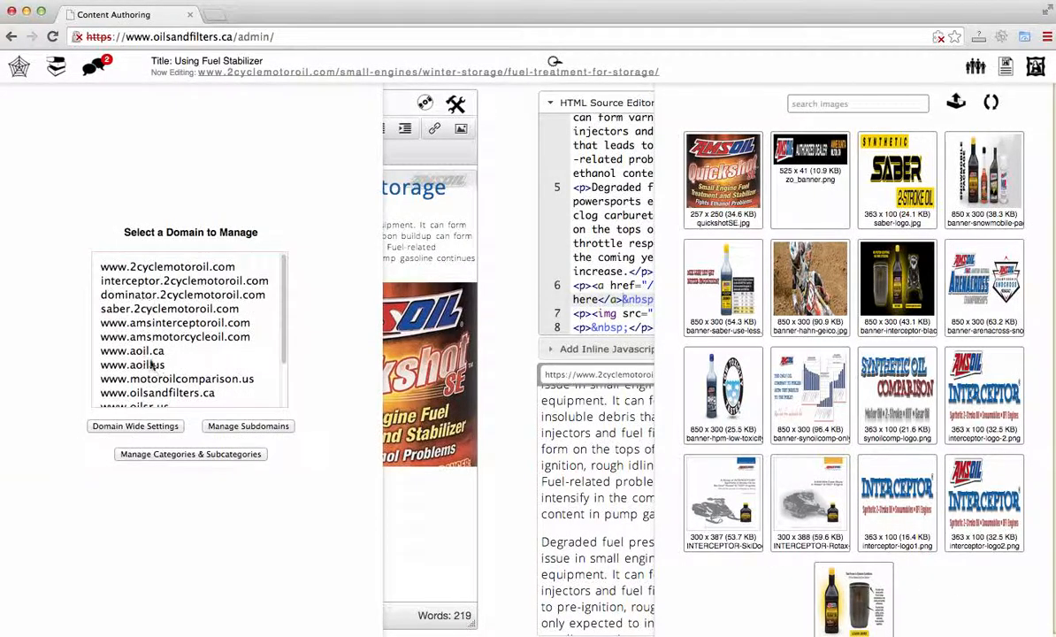
scroll(150, 358, down, 3)
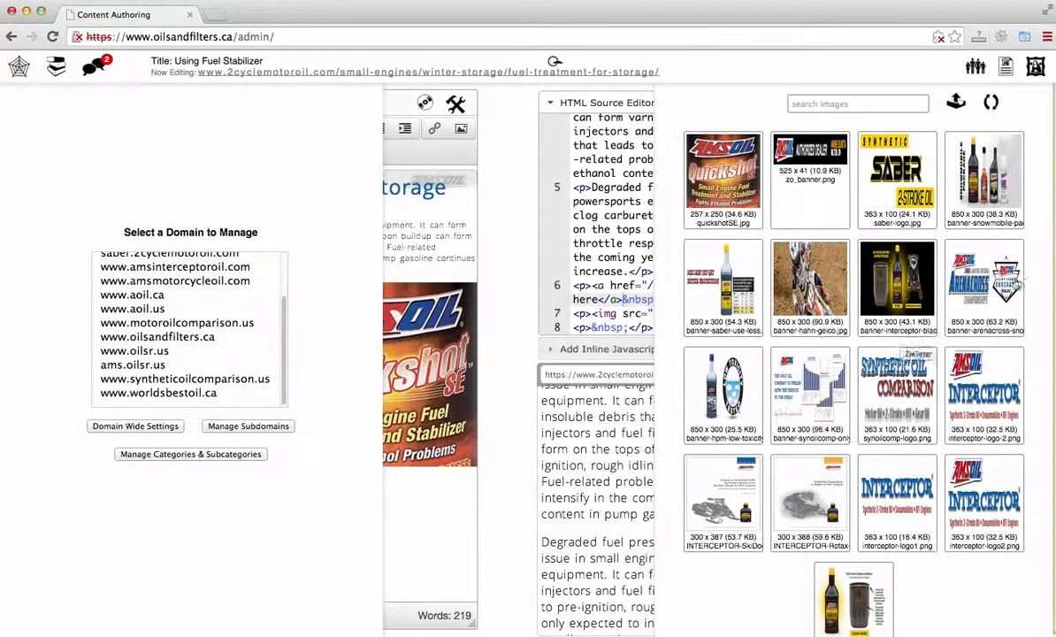
Show the uploaded documents, highlight the path of INTERCEPTOR-SkiDoo-g3039.pdf, and close the document manager
click(1006, 69)
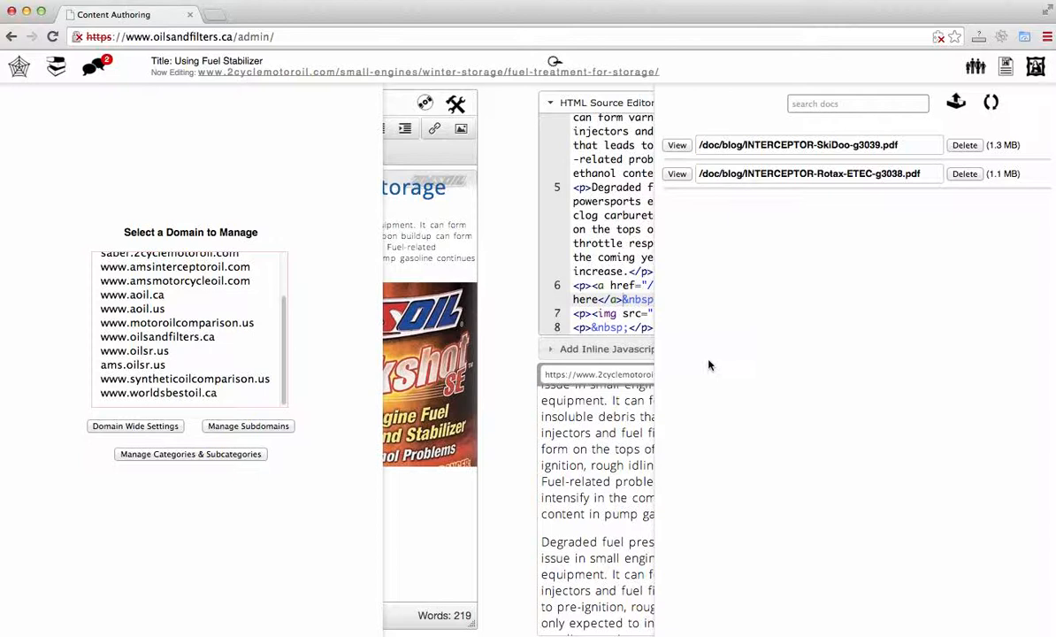
drag(703, 148, 889, 146)
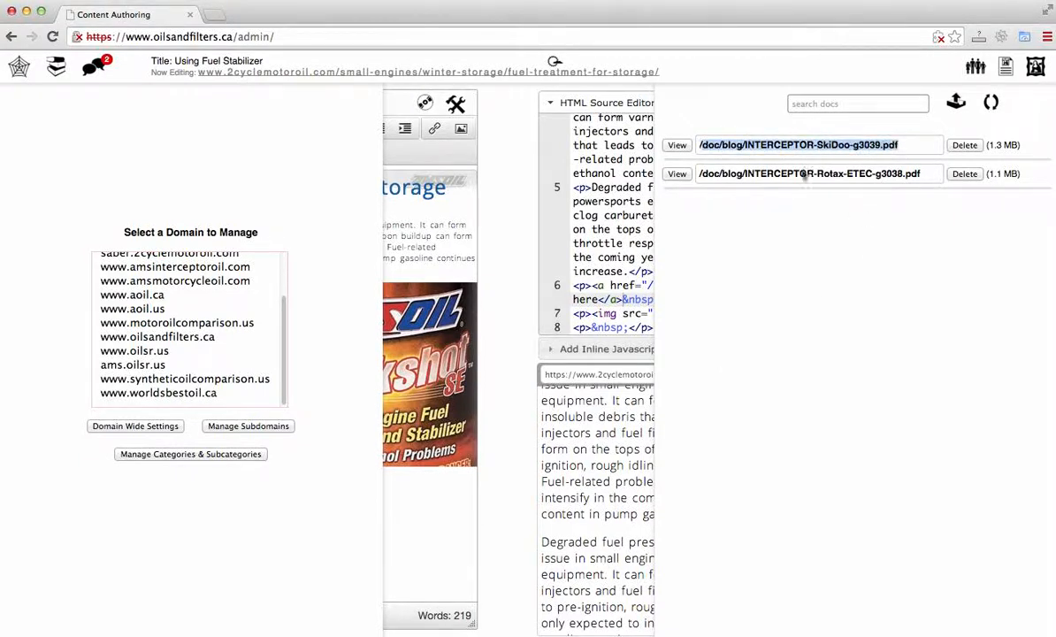
scroll(219, 280, up, 3)
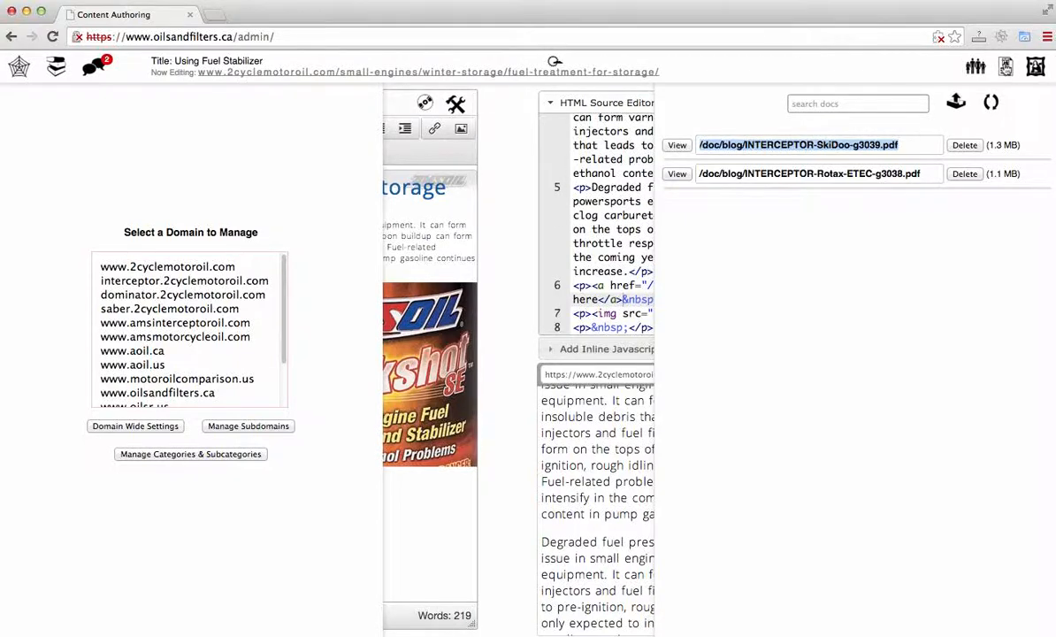
click(1006, 68)
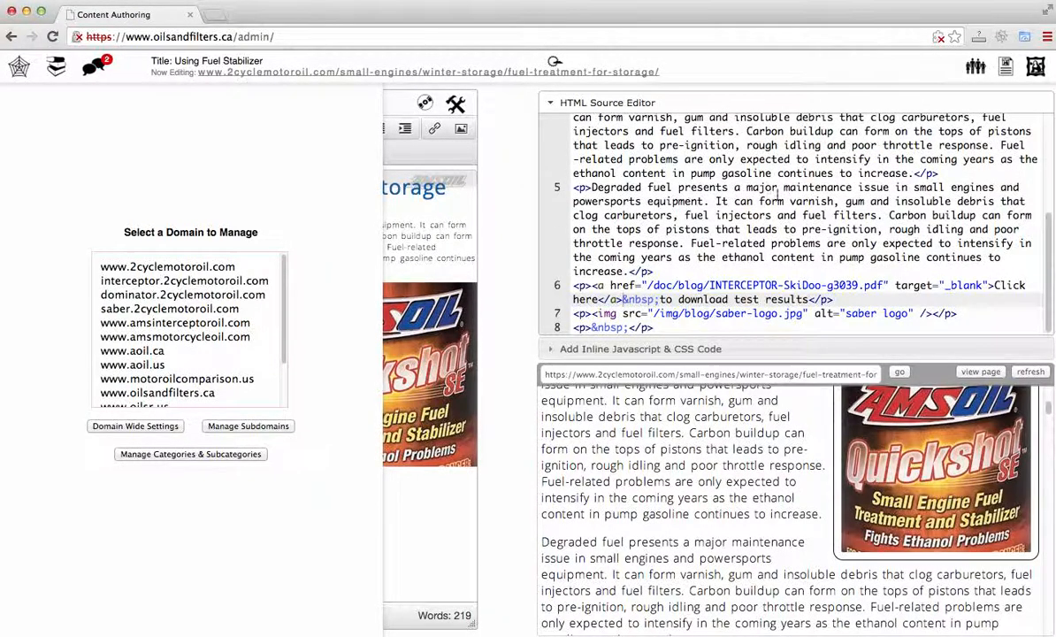